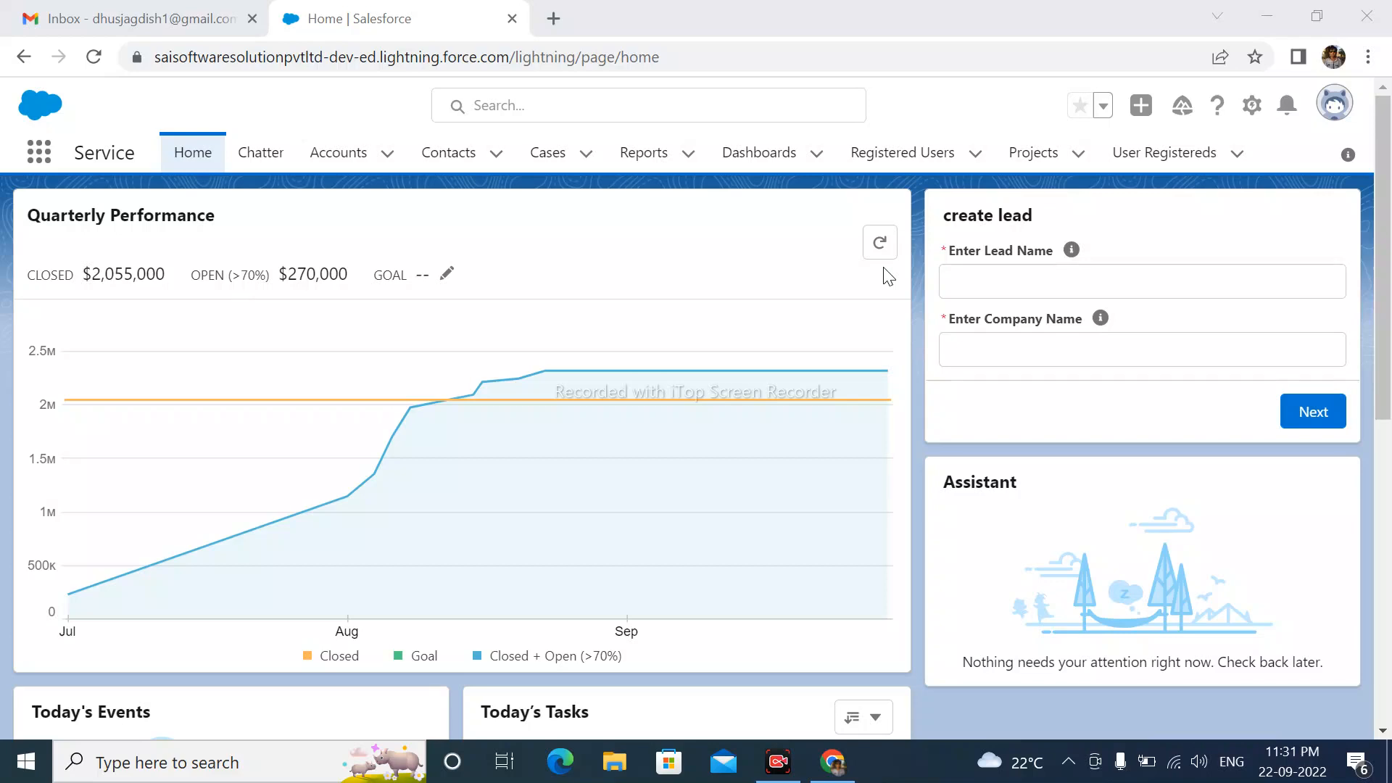
Create a new dashboard named Account Dashboard and store it in the AccDashboard folder
left_click(750, 152)
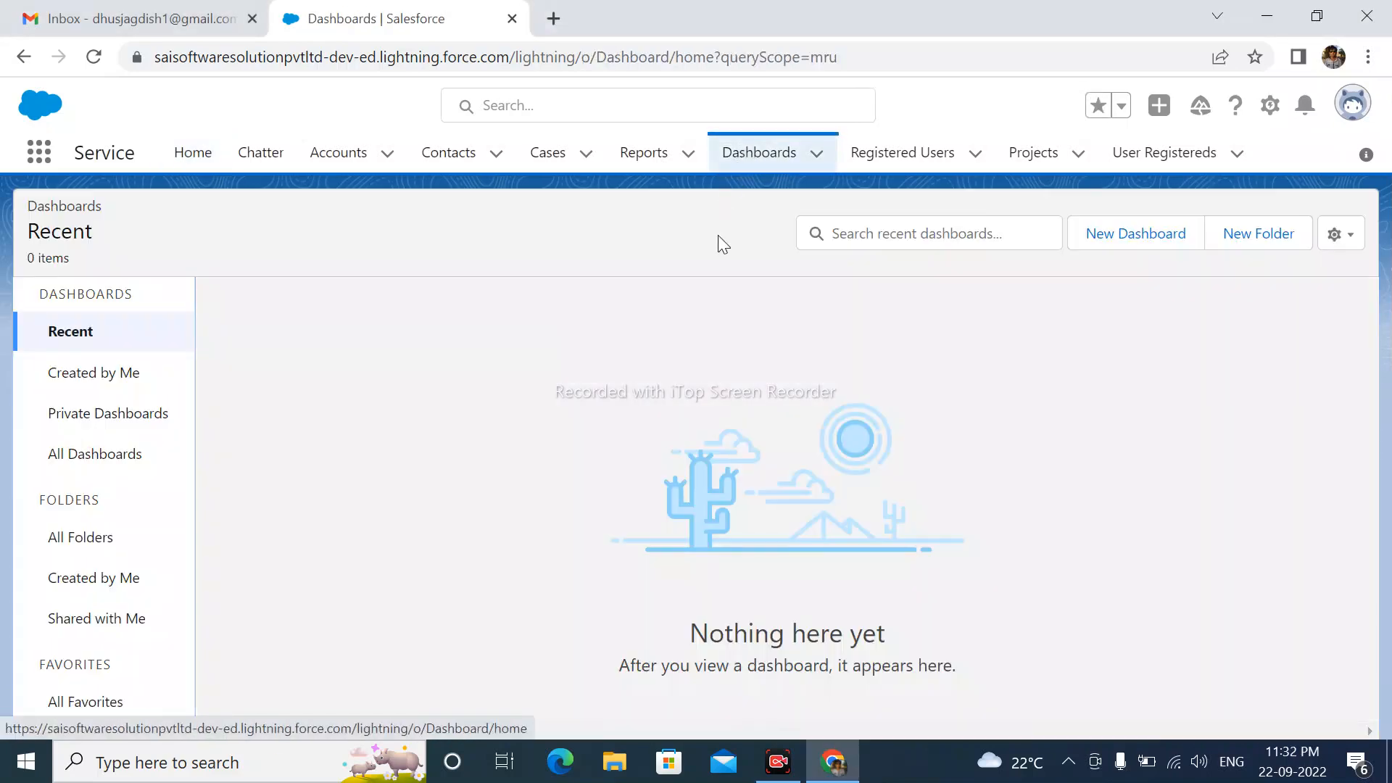
left_click(1096, 245)
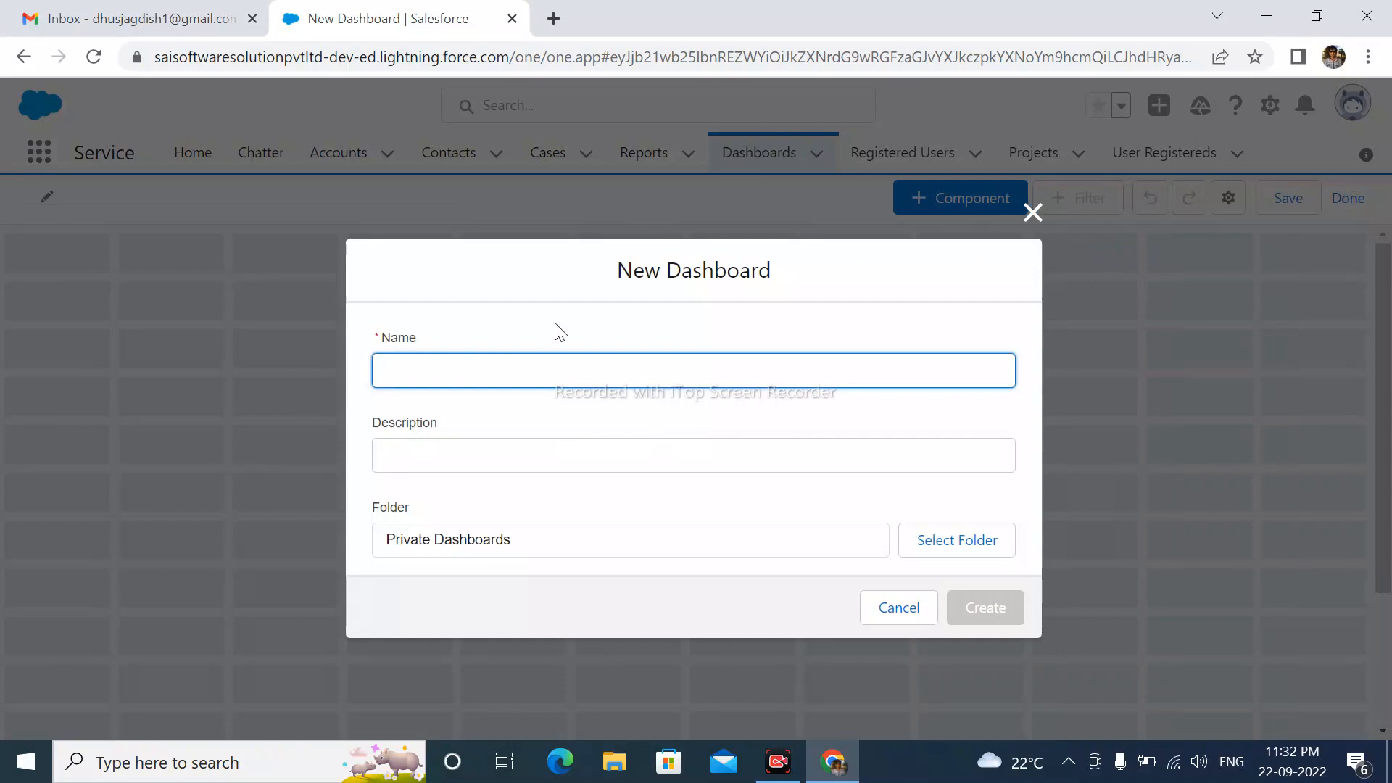
left_click(404, 364)
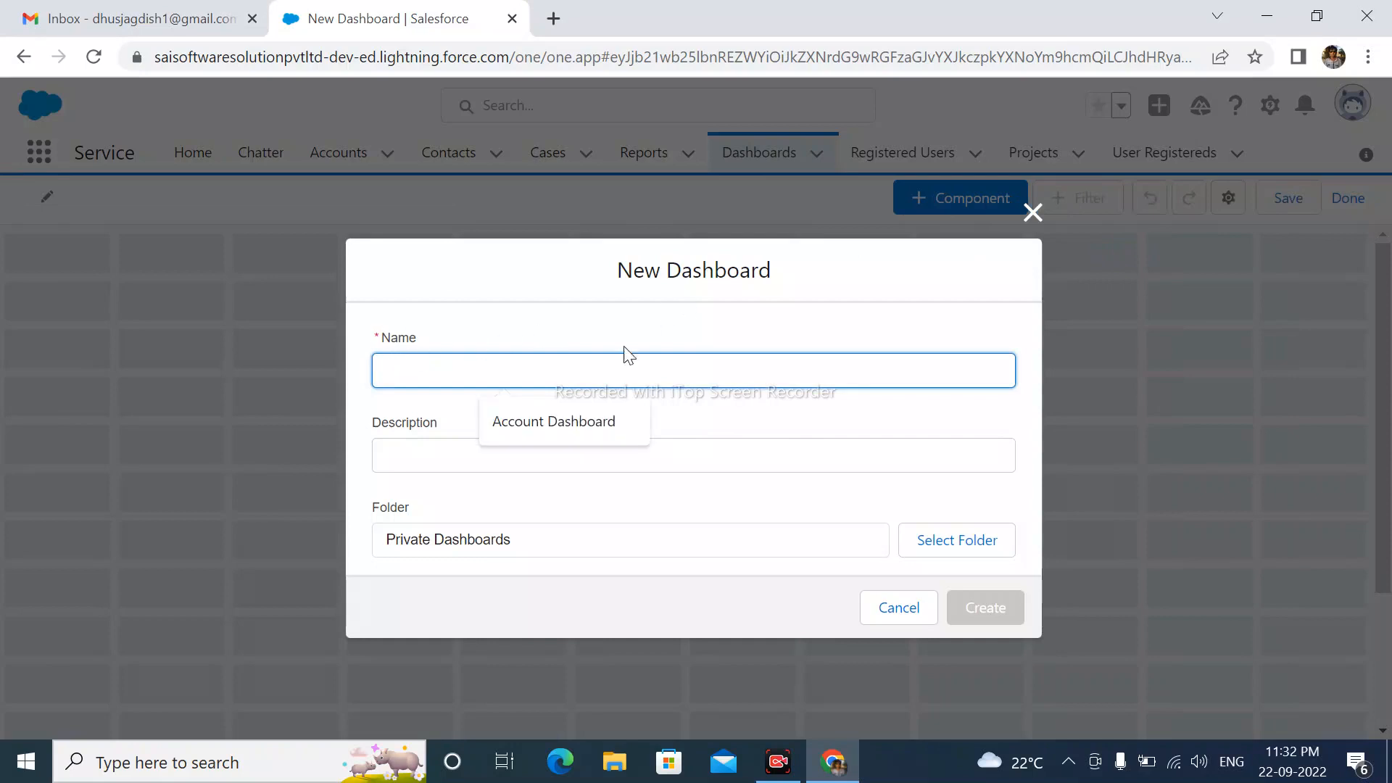
left_click(532, 419)
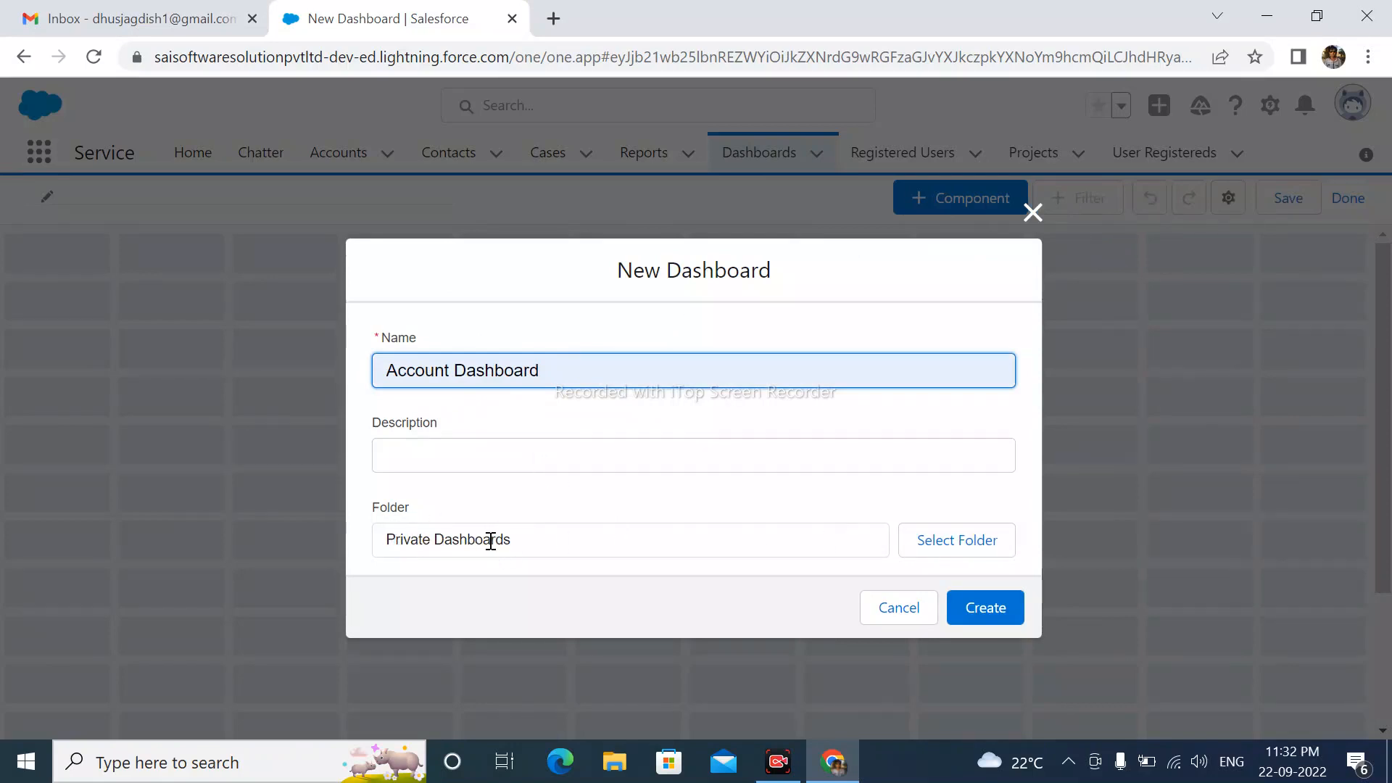
left_click(931, 550)
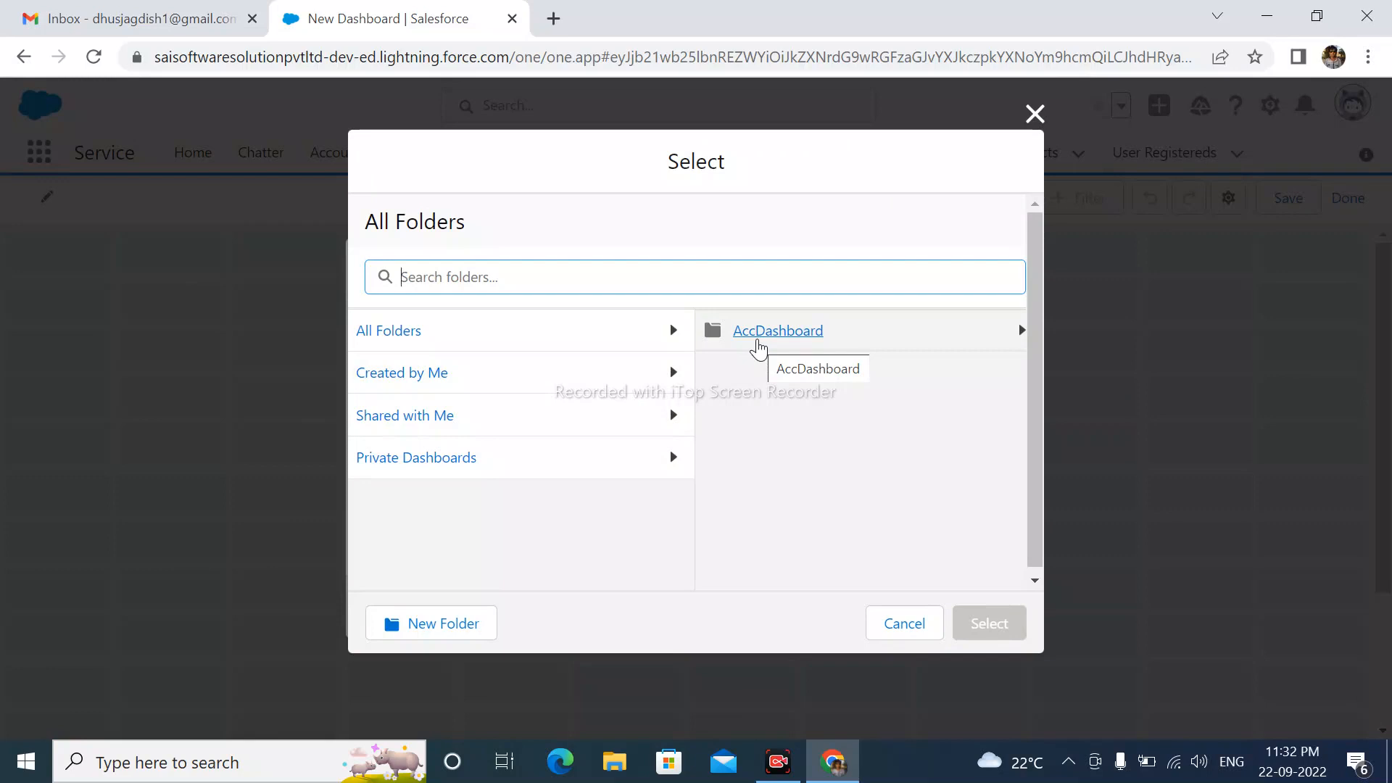
left_click(756, 347)
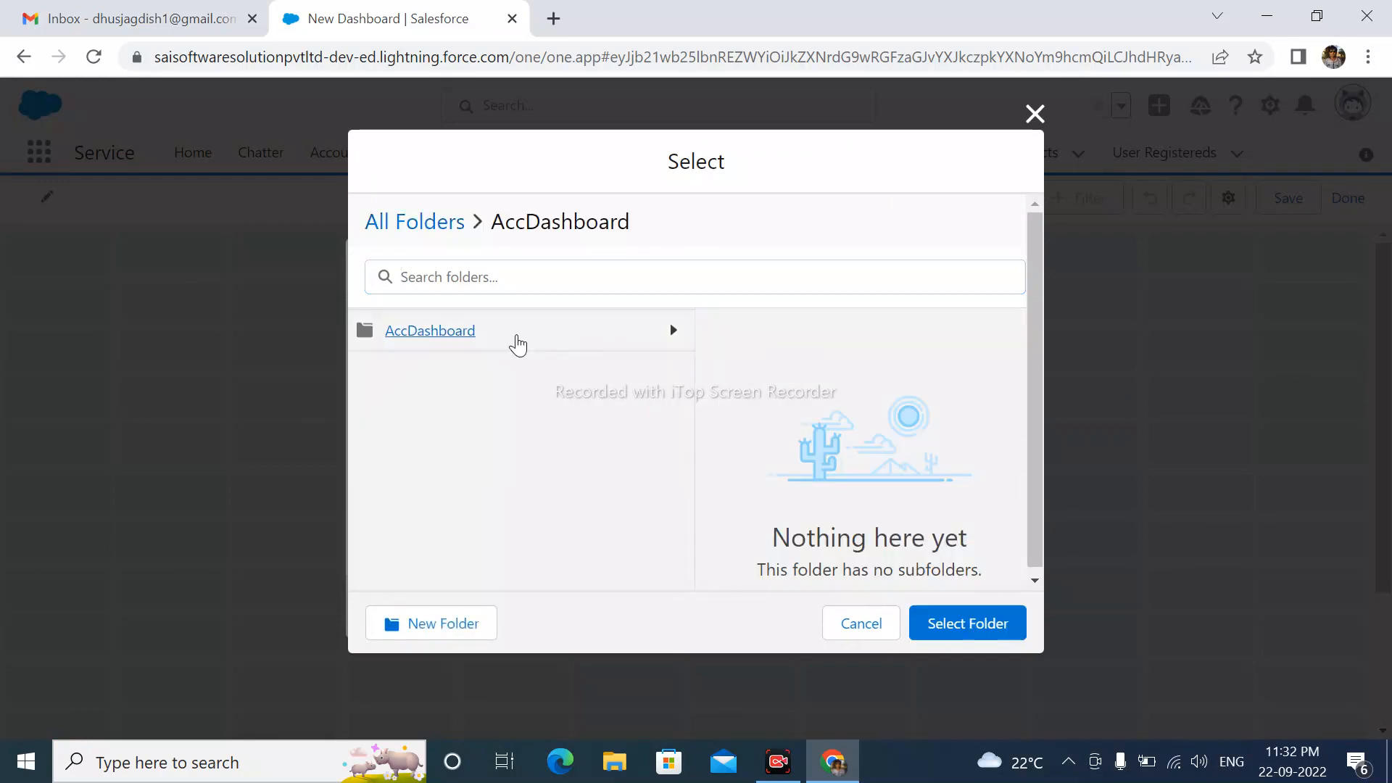
left_click(517, 345)
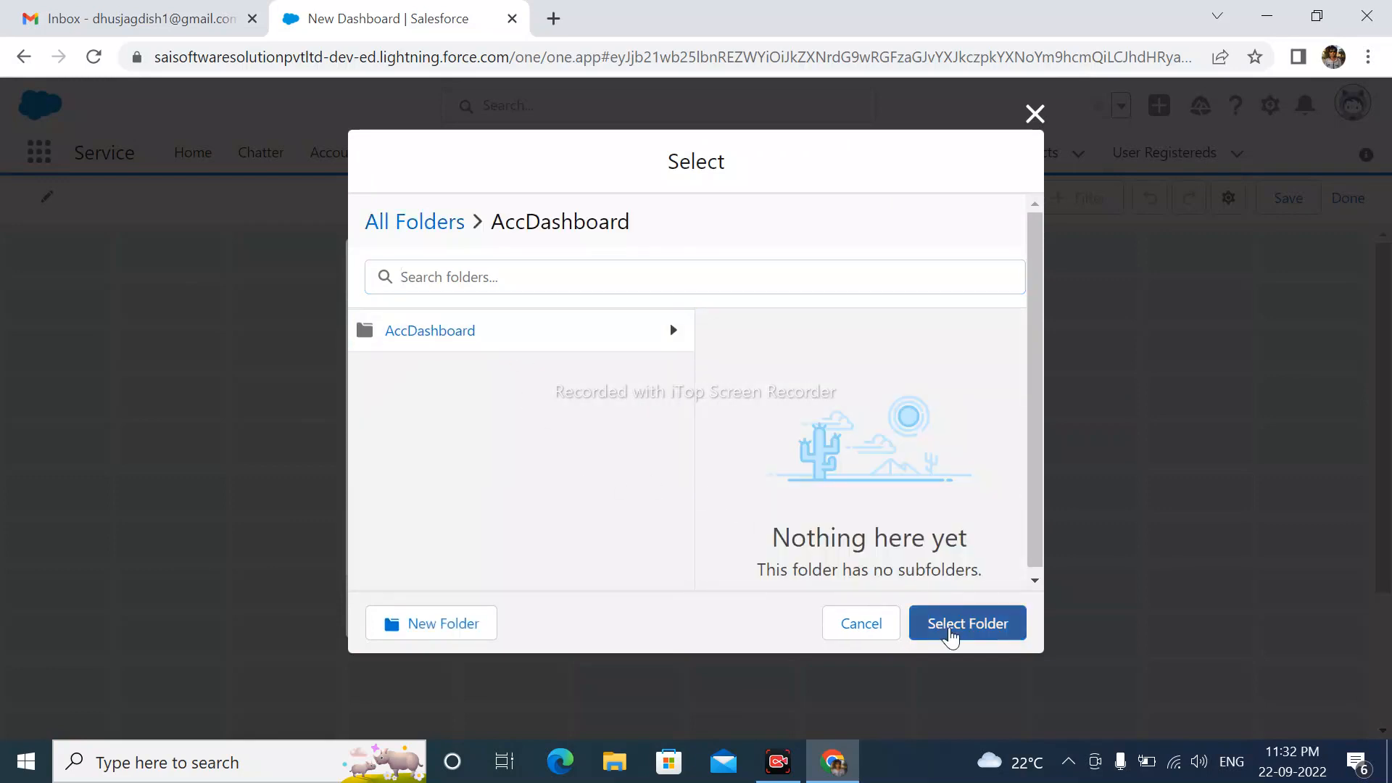
left_click(951, 636)
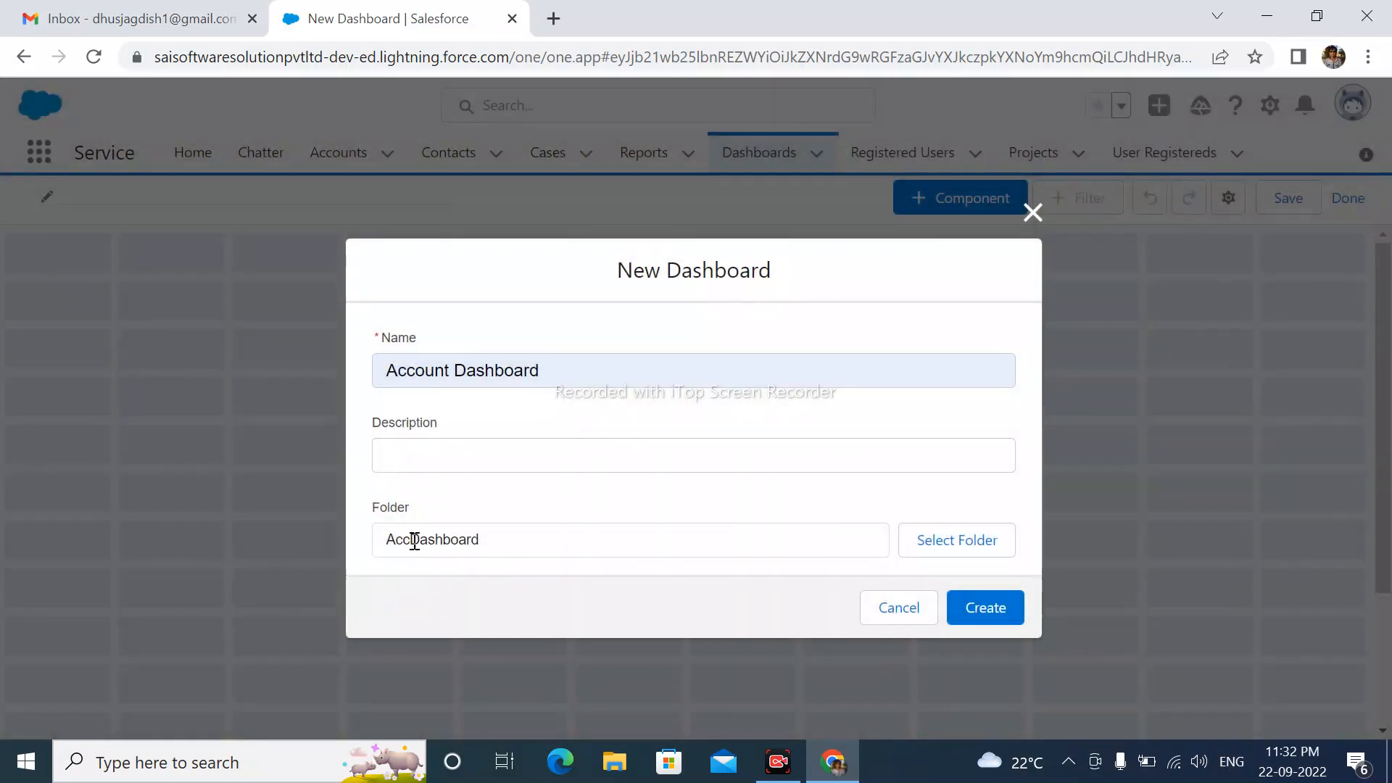
left_click(979, 607)
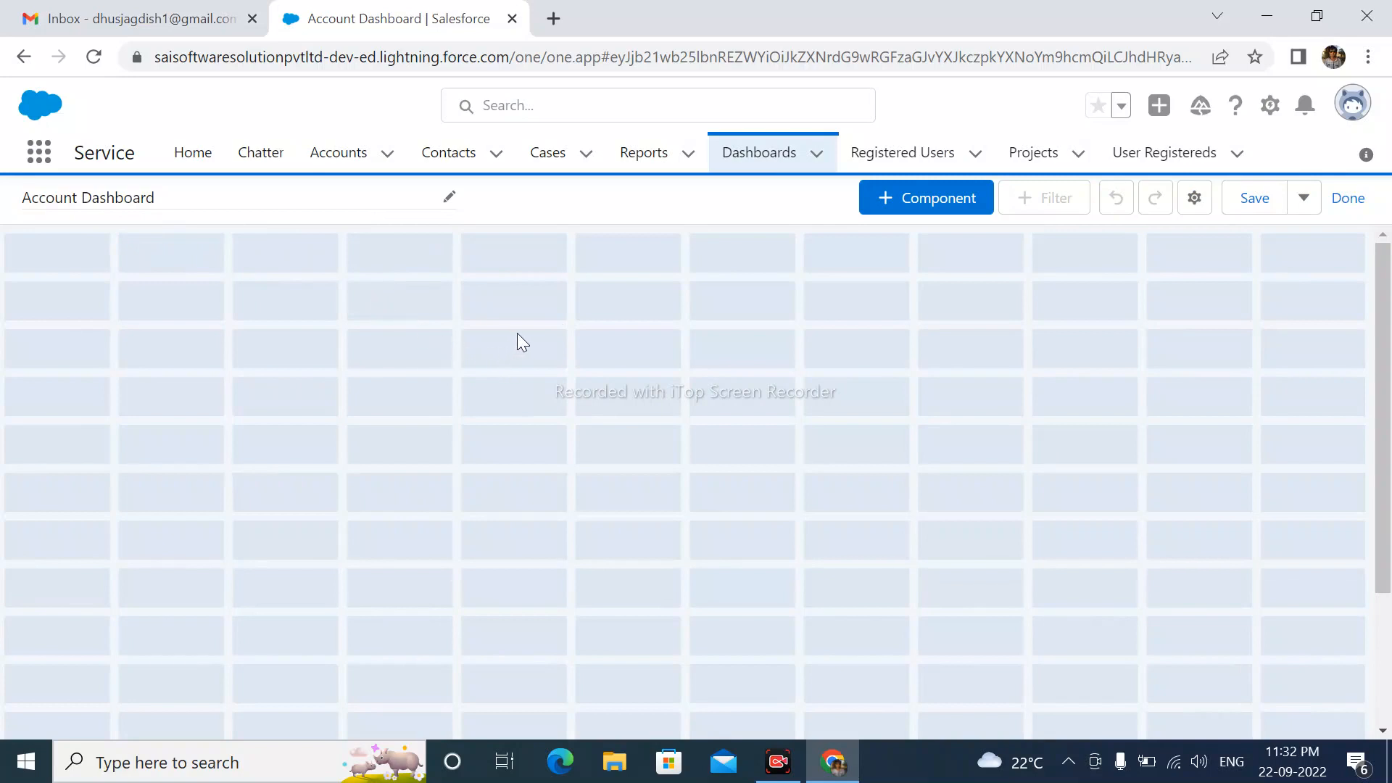
Start a new dashboard component that uses the Accounts Report as its source
left_click(913, 202)
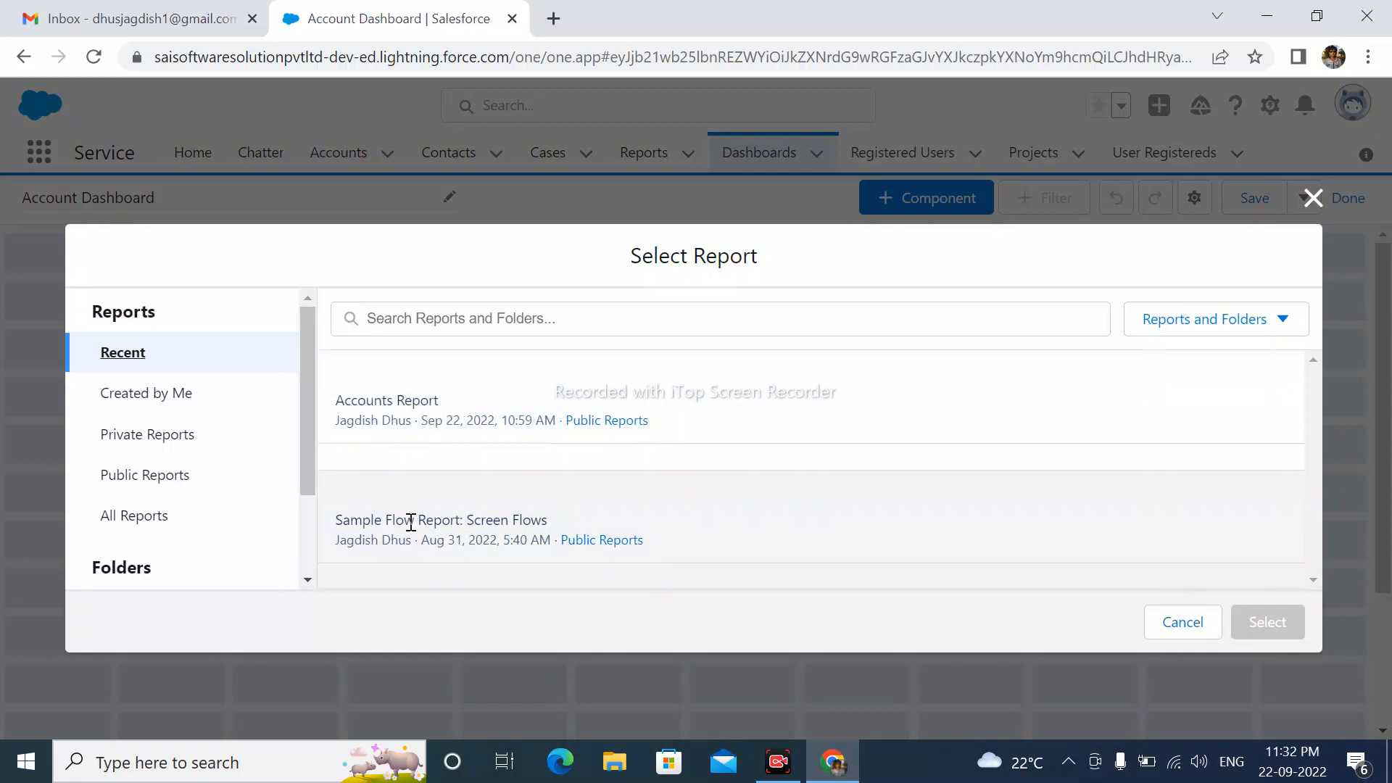
left_click(392, 400)
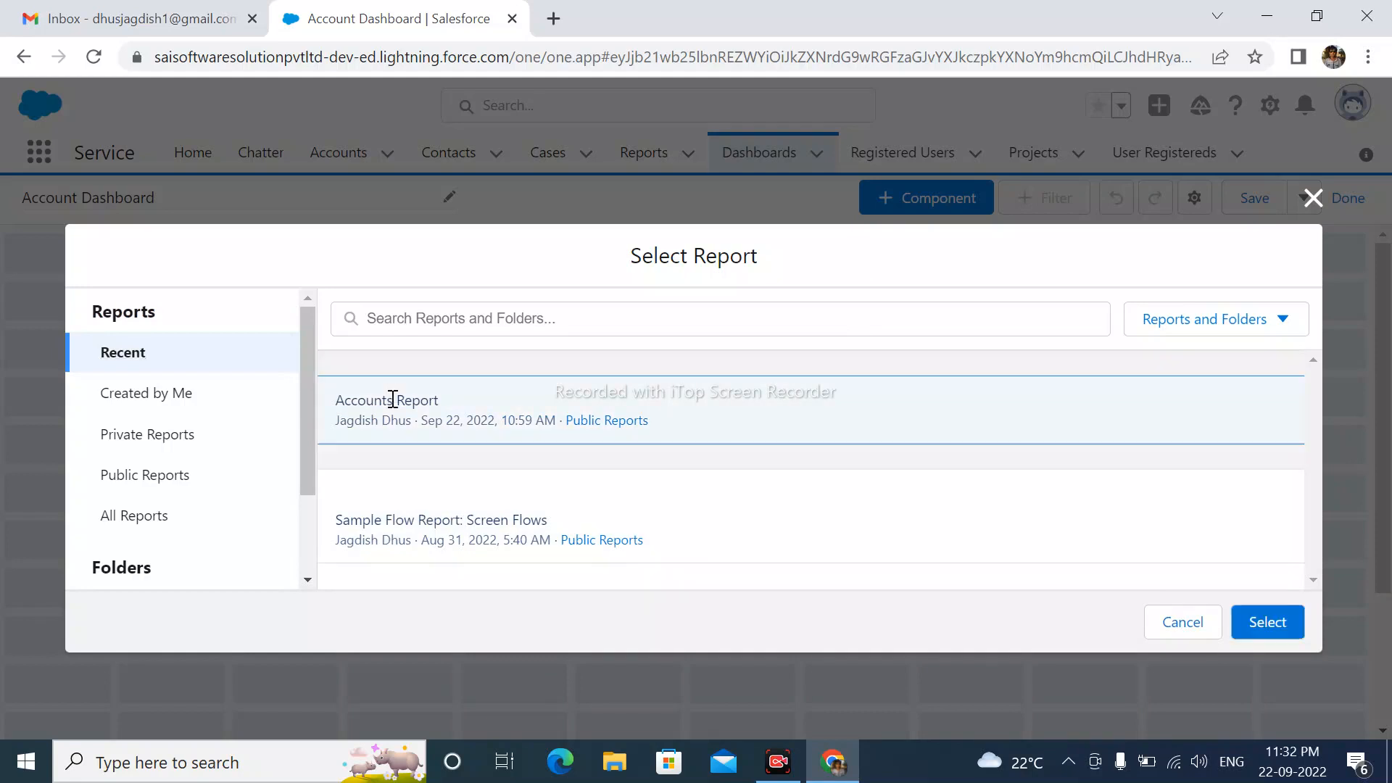
left_click(1281, 627)
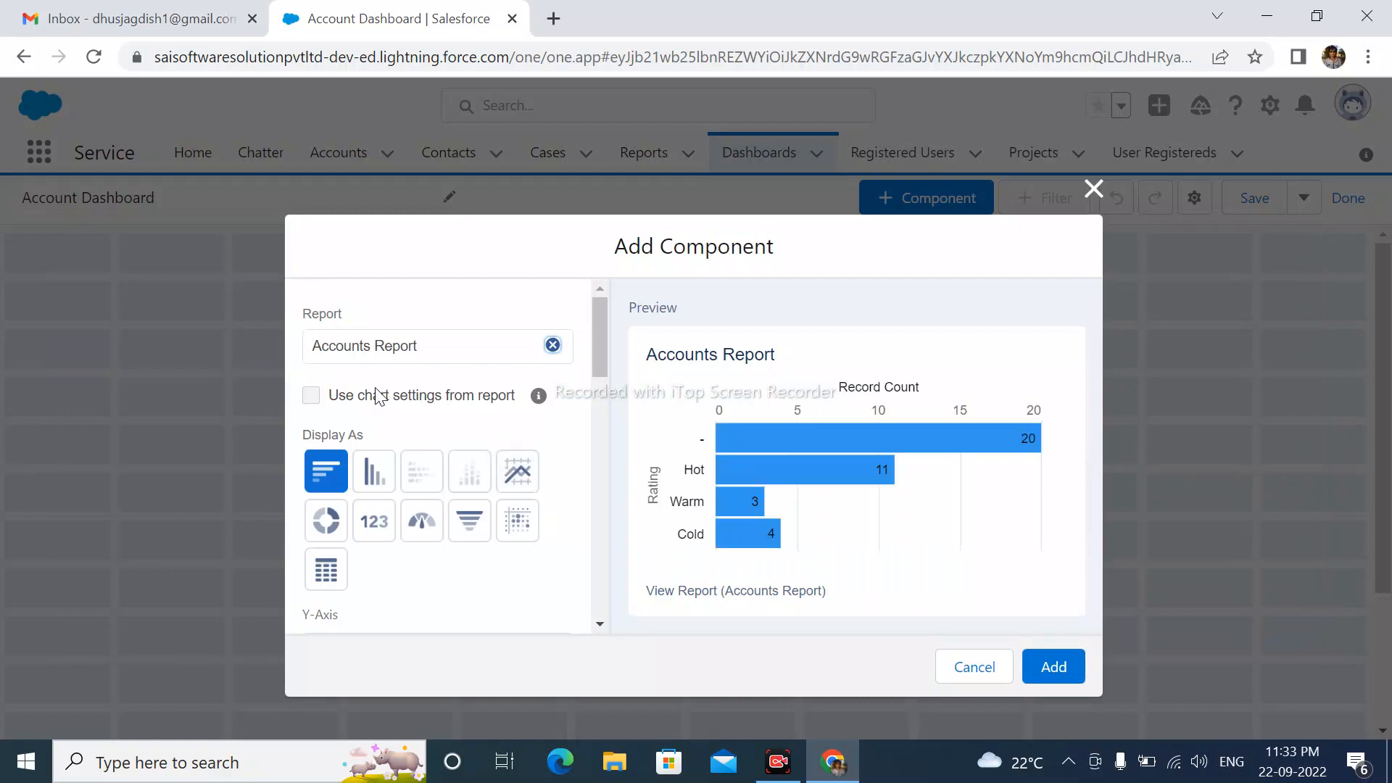
Examine the component's settings, from chart type and axes through display units and range to title, subtitle and footer
left_click_drag(601, 338, 602, 347)
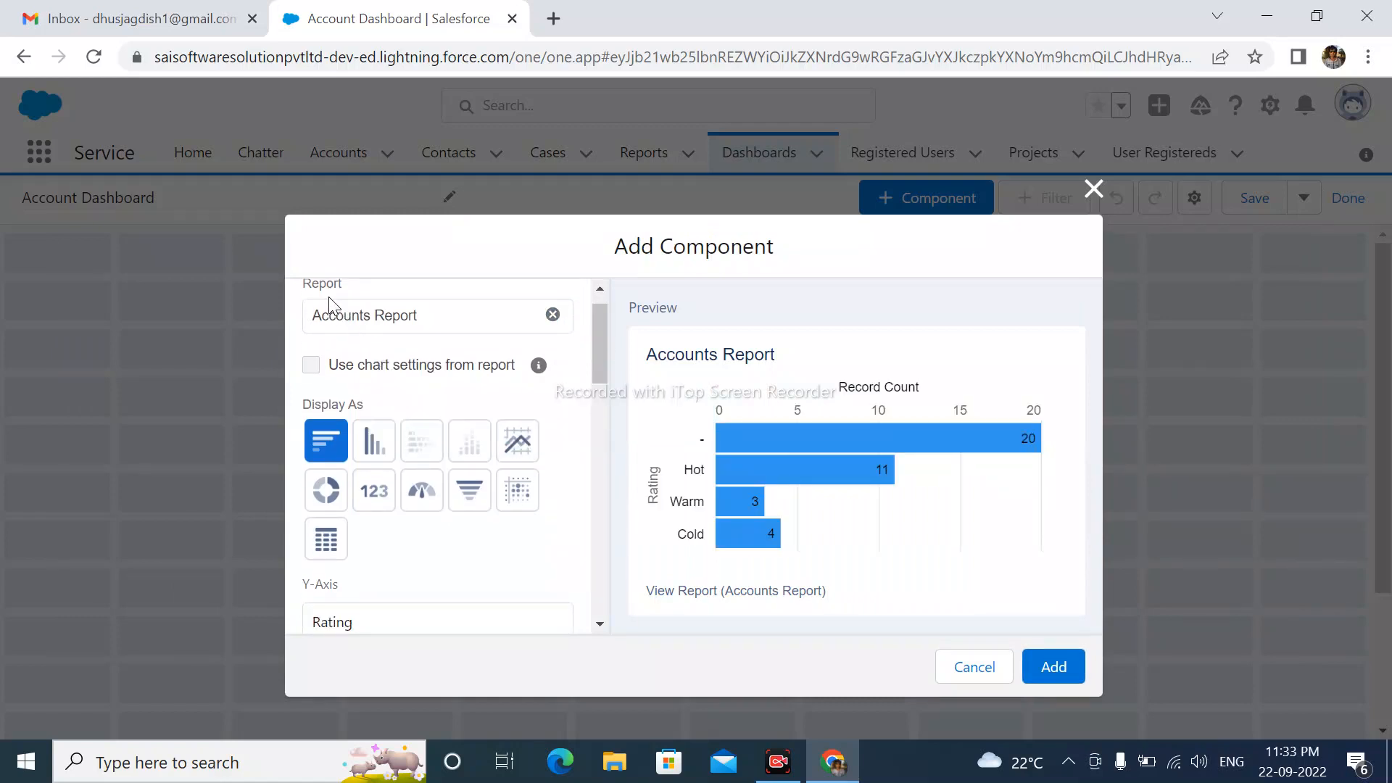
scroll(331, 327, "up", 1)
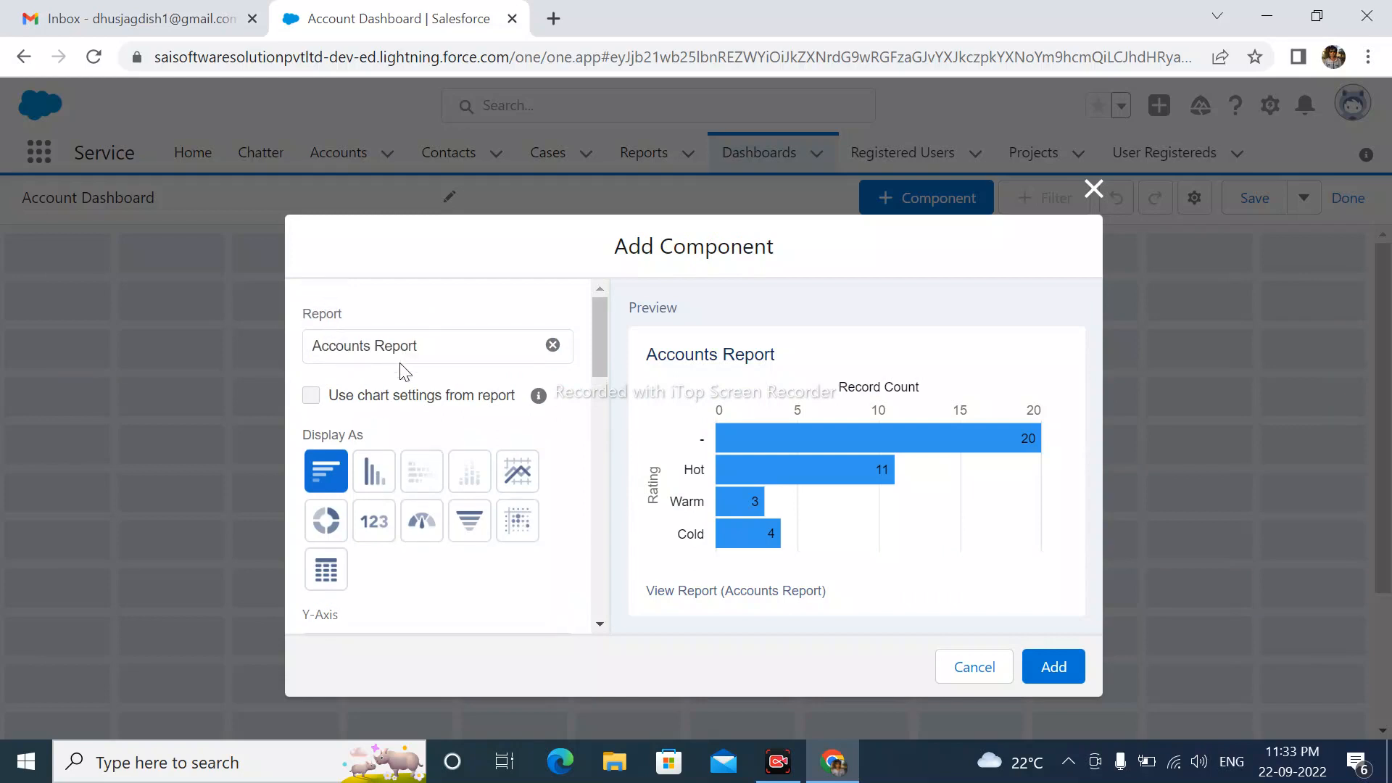
scroll(385, 363, "down", 2)
scroll(363, 356, "up", 2)
left_click_drag(594, 348, 597, 360)
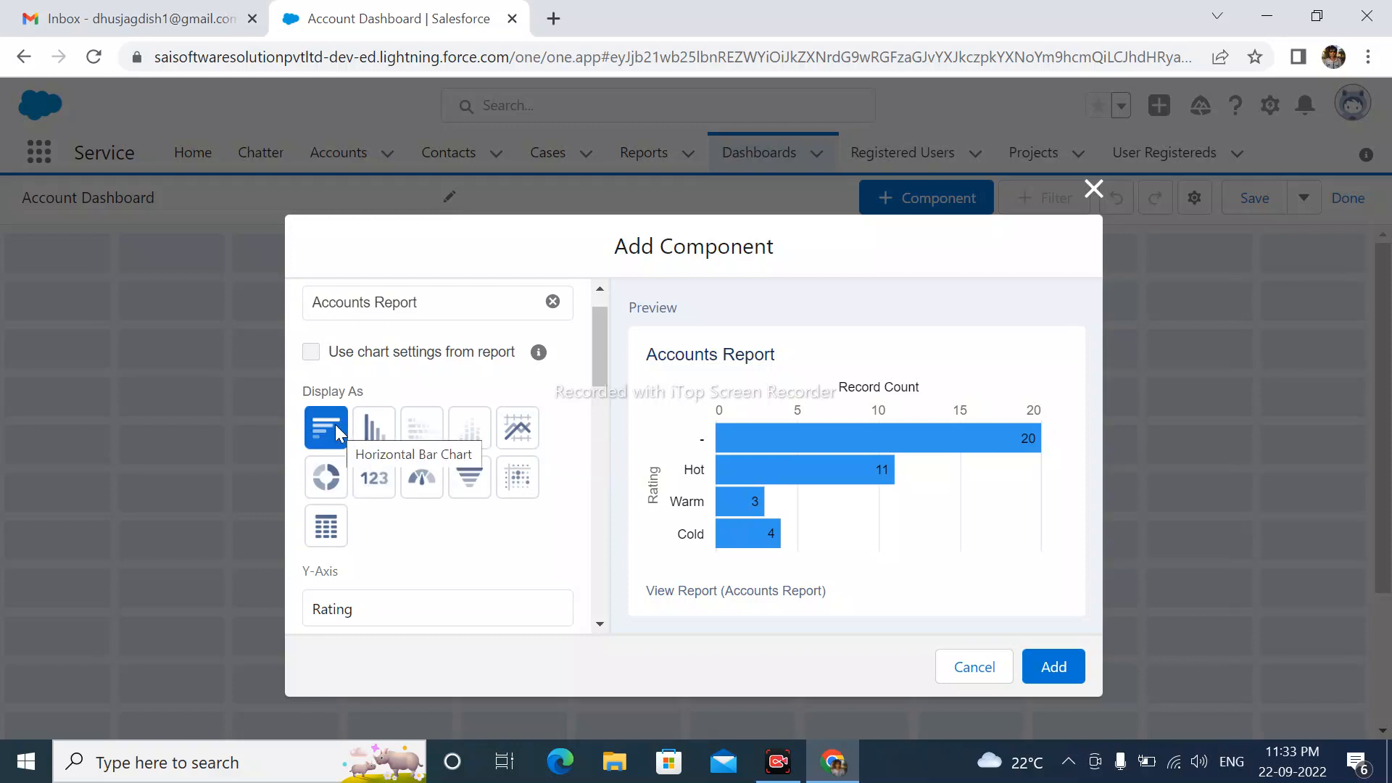
scroll(596, 376, "down", 1)
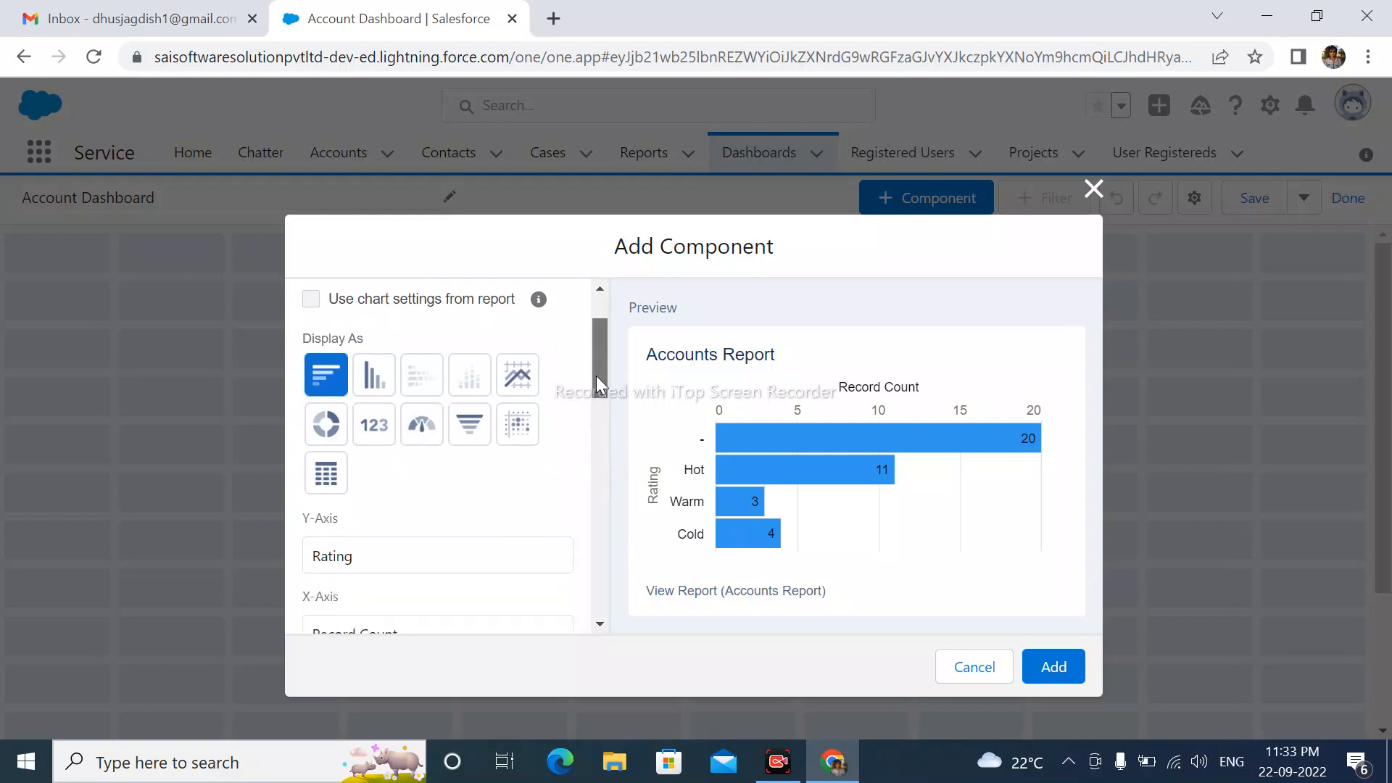
left_click_drag(596, 375, 598, 415)
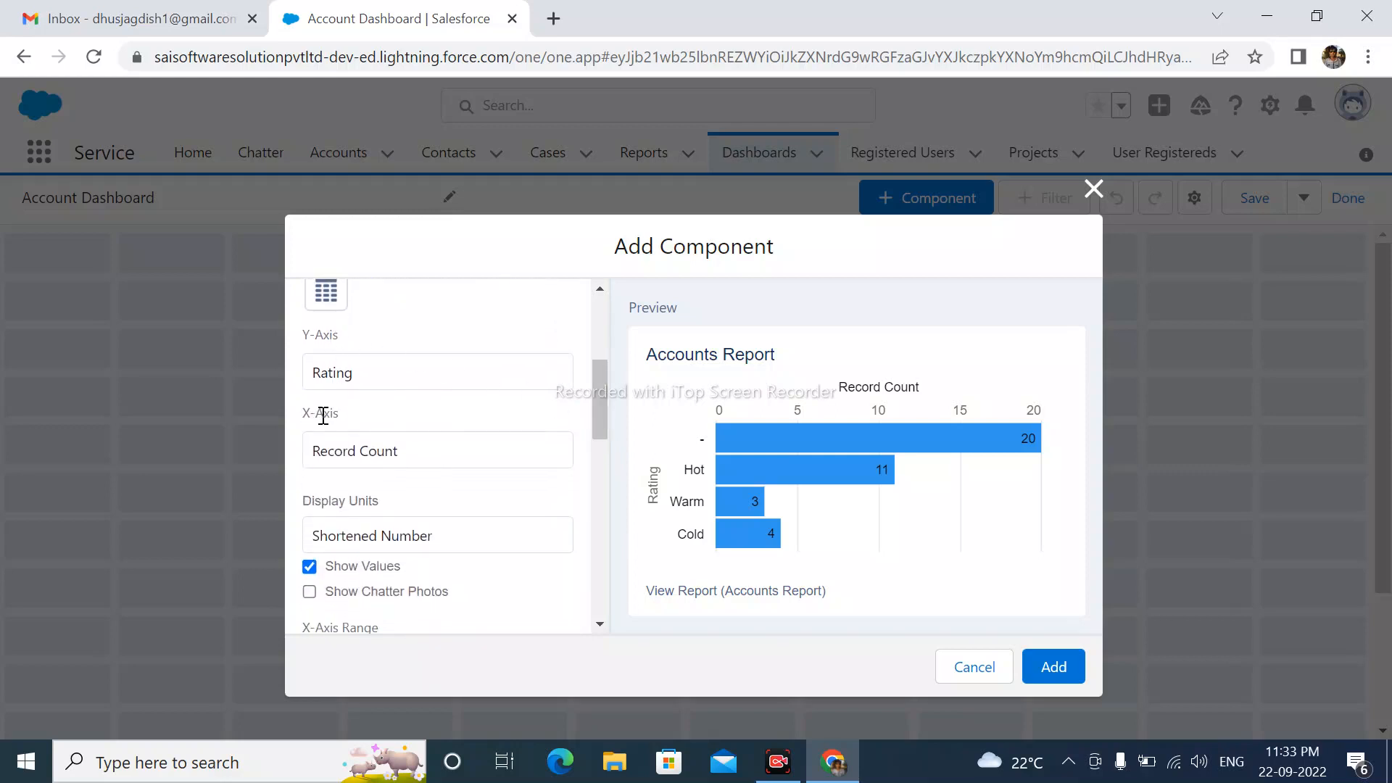
left_click_drag(593, 368, 594, 400)
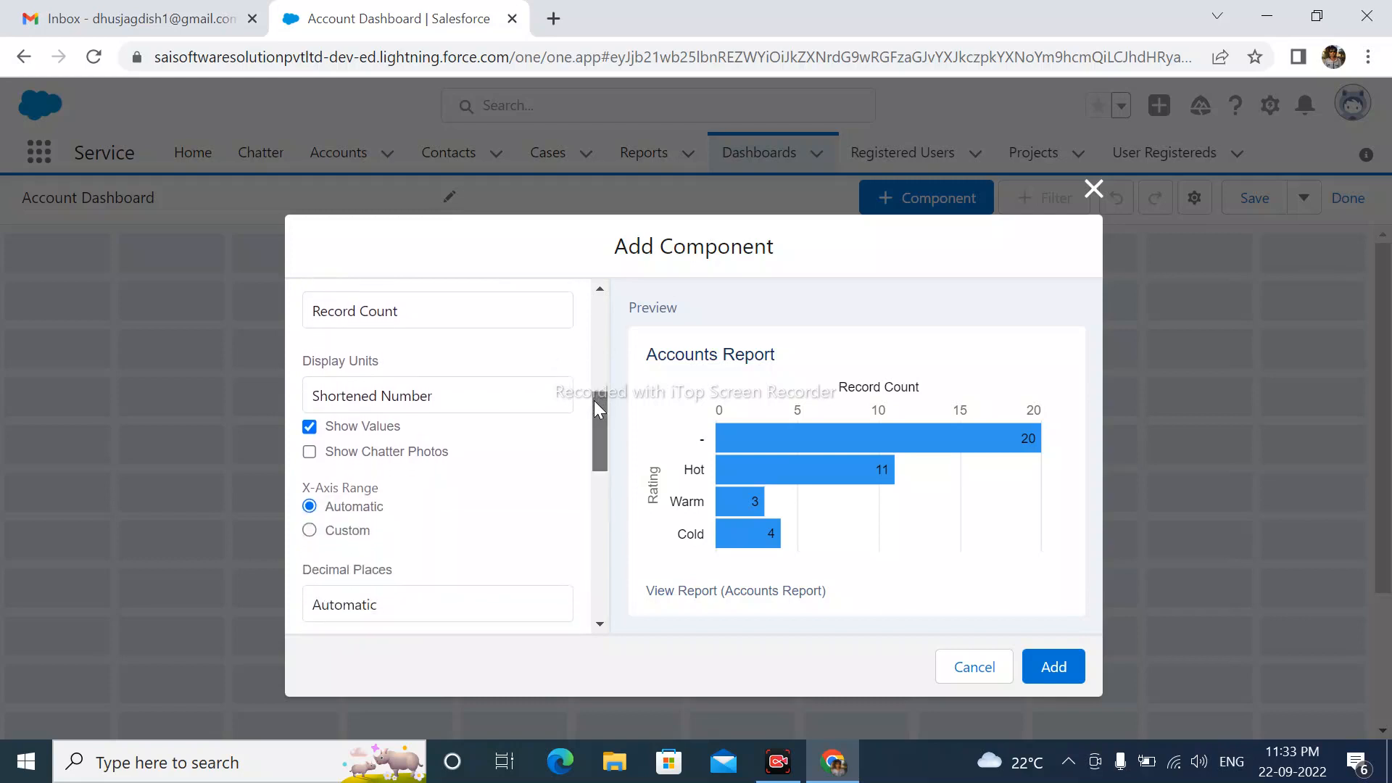
left_click_drag(594, 401, 599, 538)
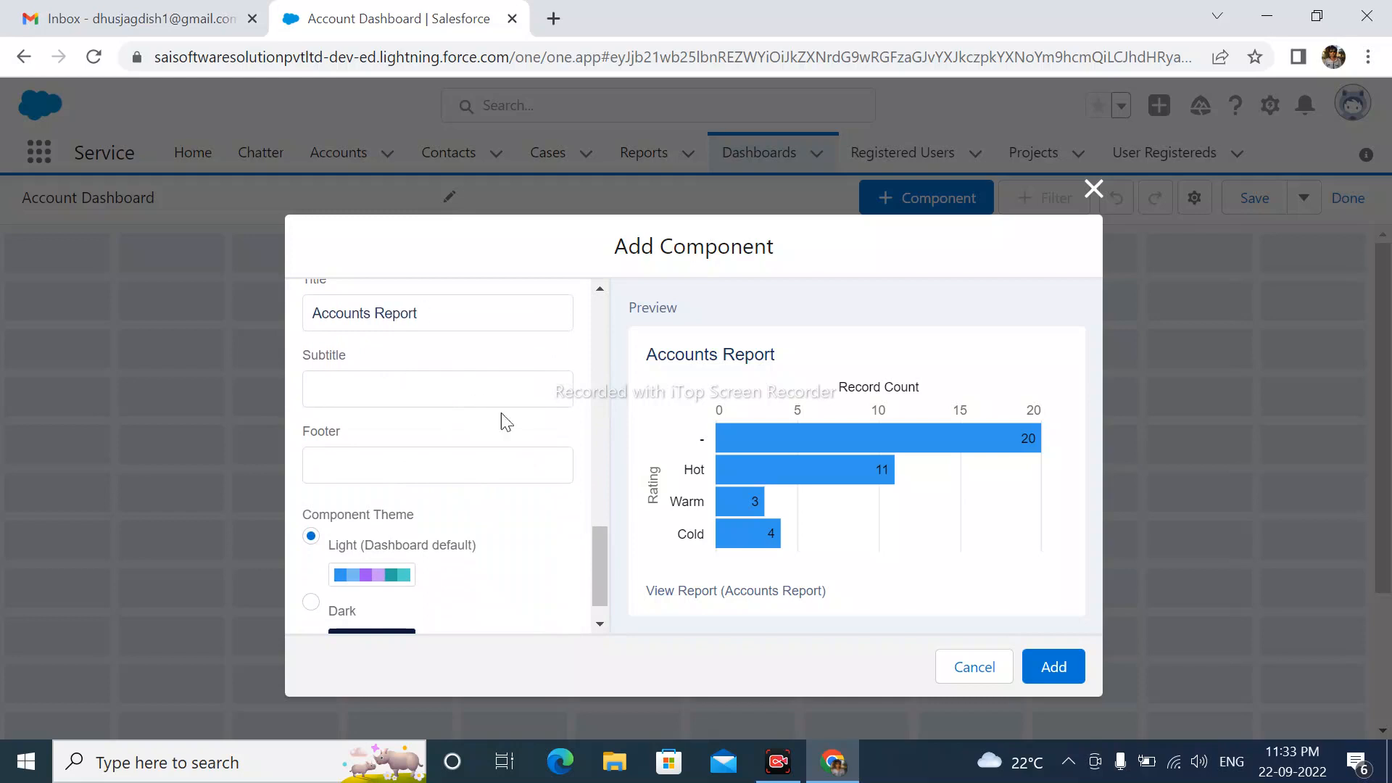
Give the Accounts Report bar chart the Dark component theme and add it to the dashboard
left_click_drag(599, 536, 599, 546)
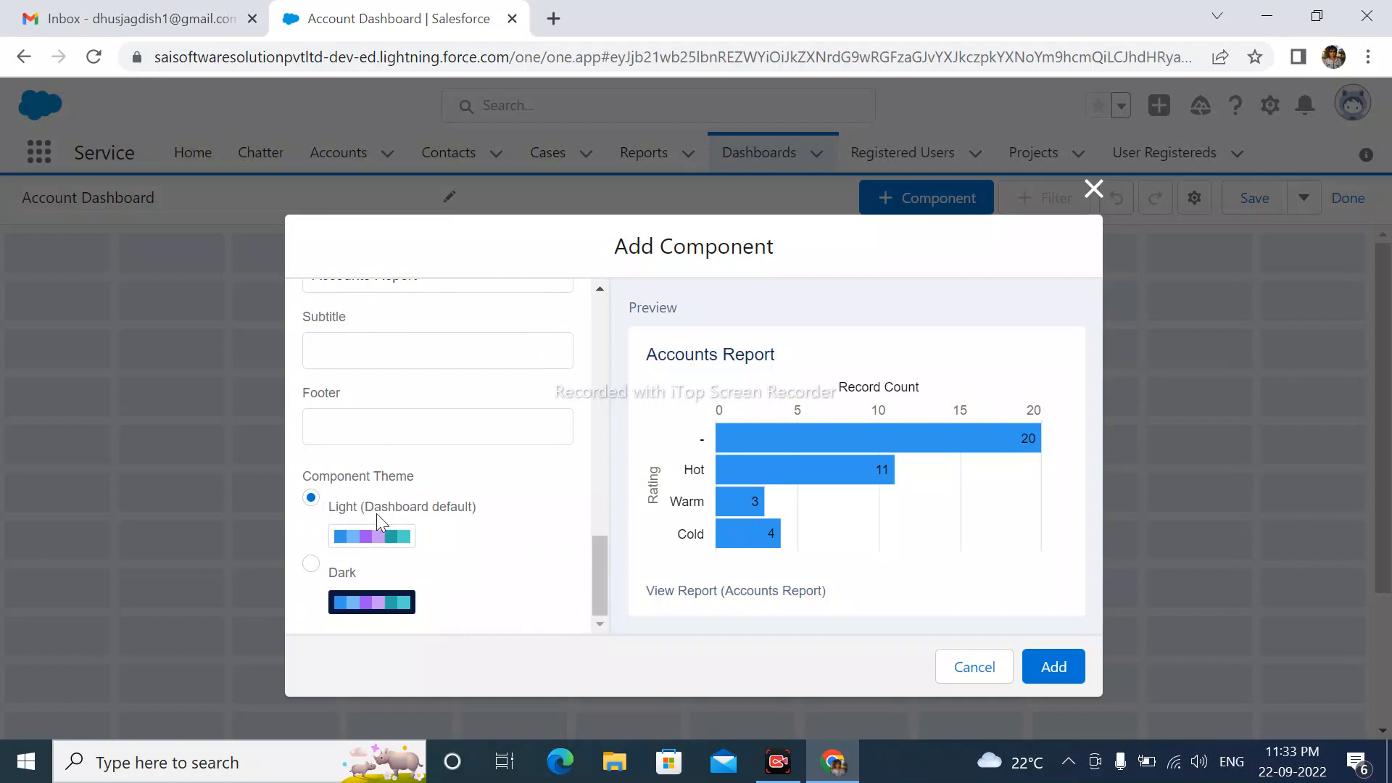
left_click(312, 565)
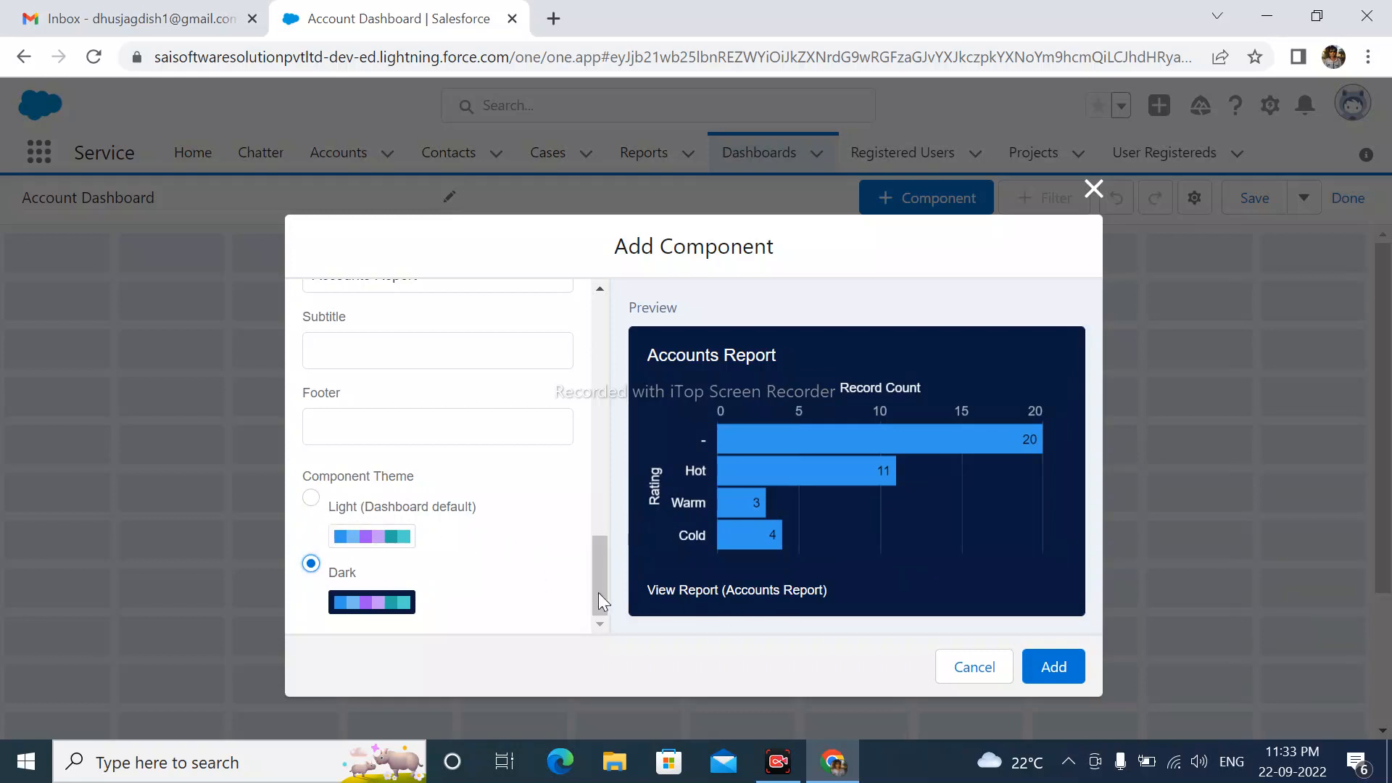
left_click(1057, 666)
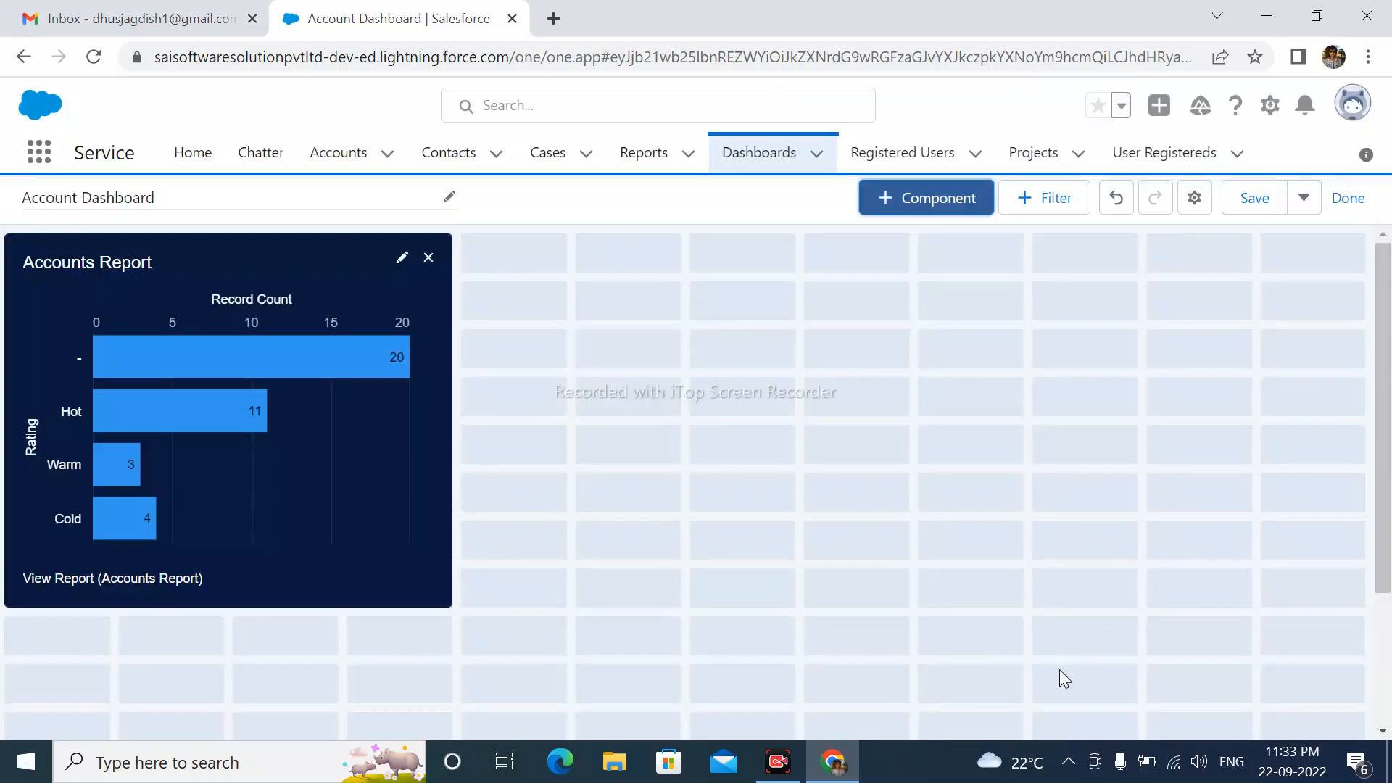
left_click(425, 442)
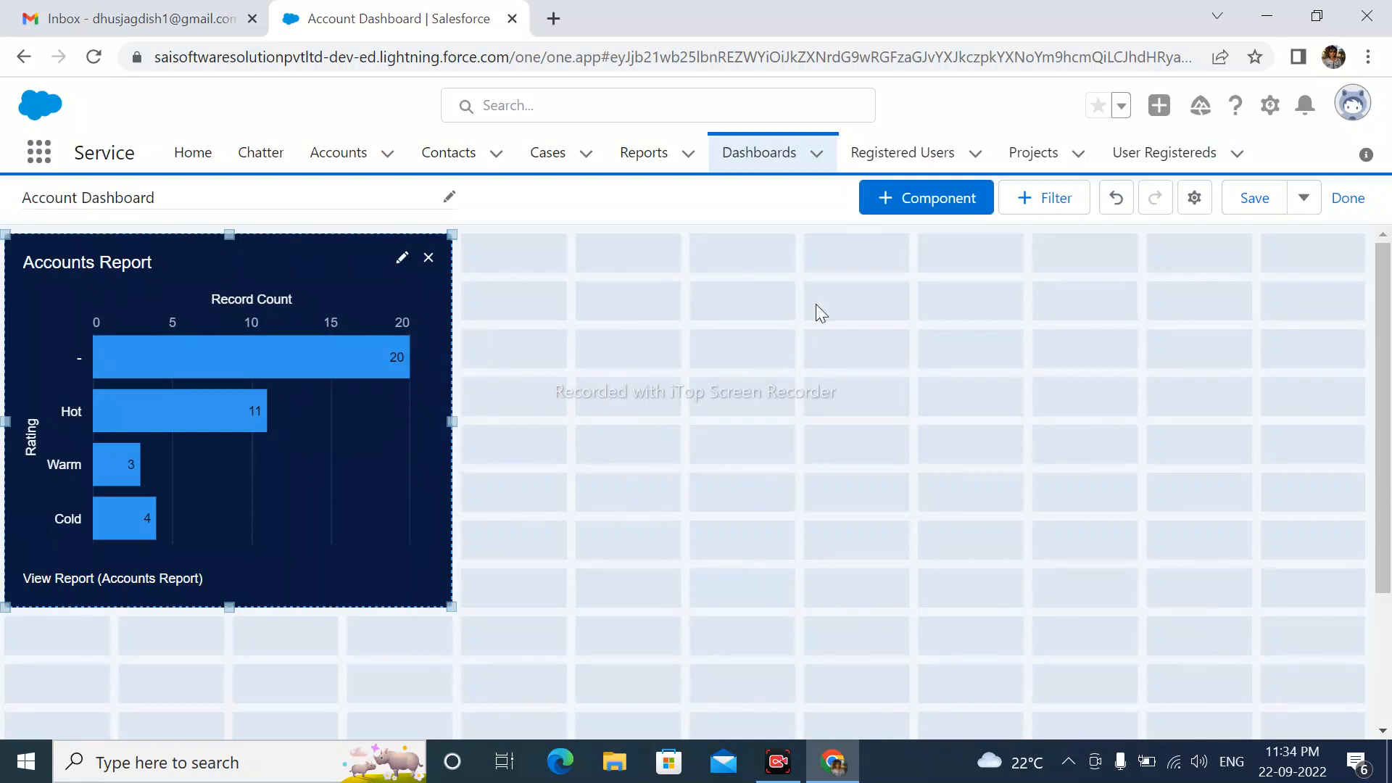
Add a second Accounts Report component as a vertical bar chart and place it directly beside the dark chart
left_click(914, 203)
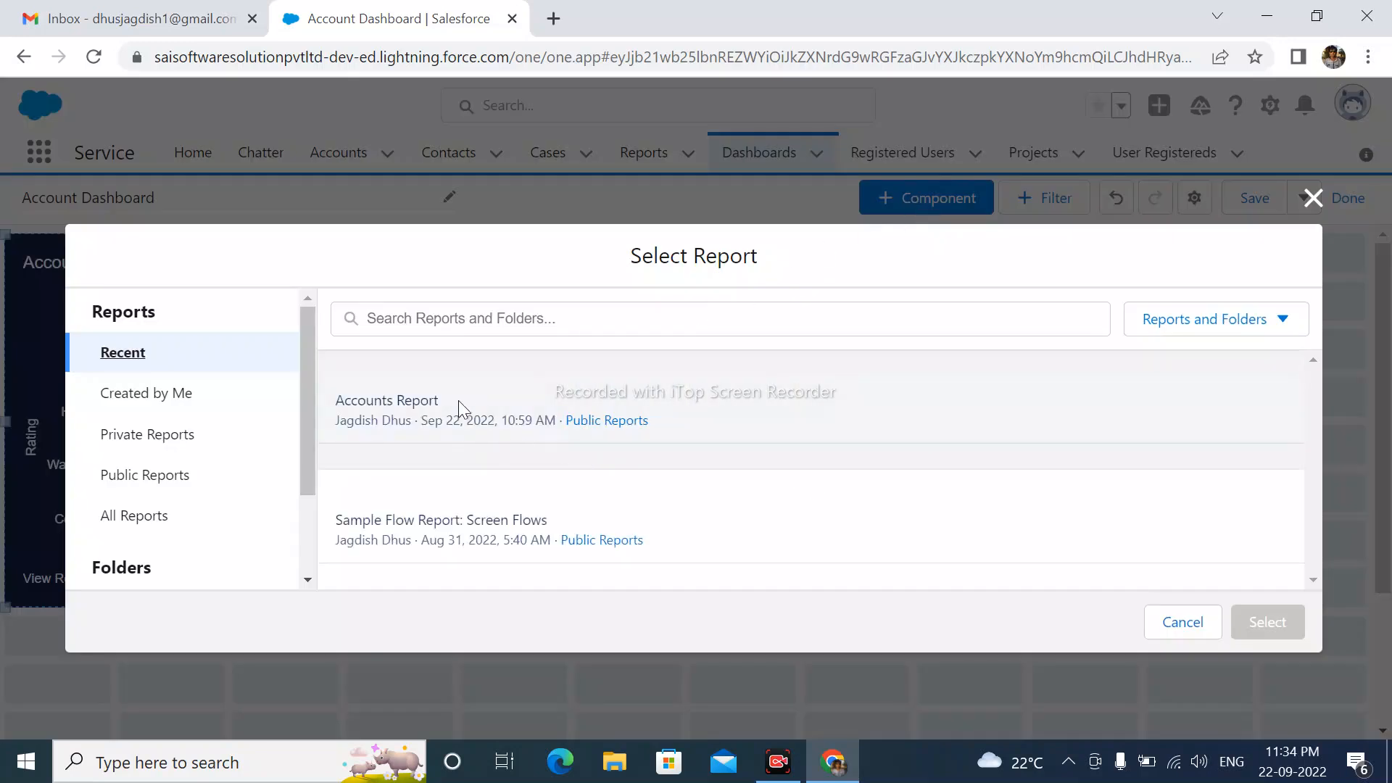
left_click(457, 400)
left_click(1250, 620)
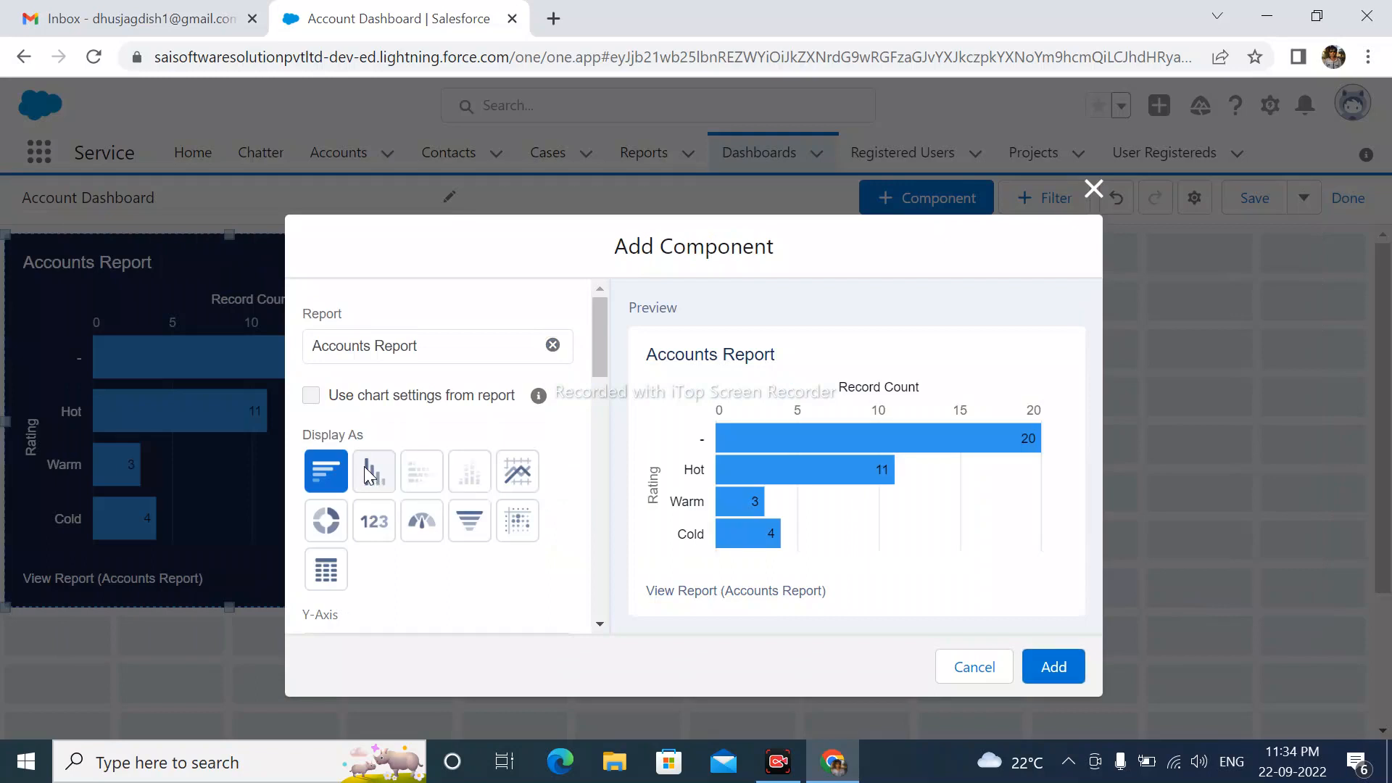
left_click(367, 472)
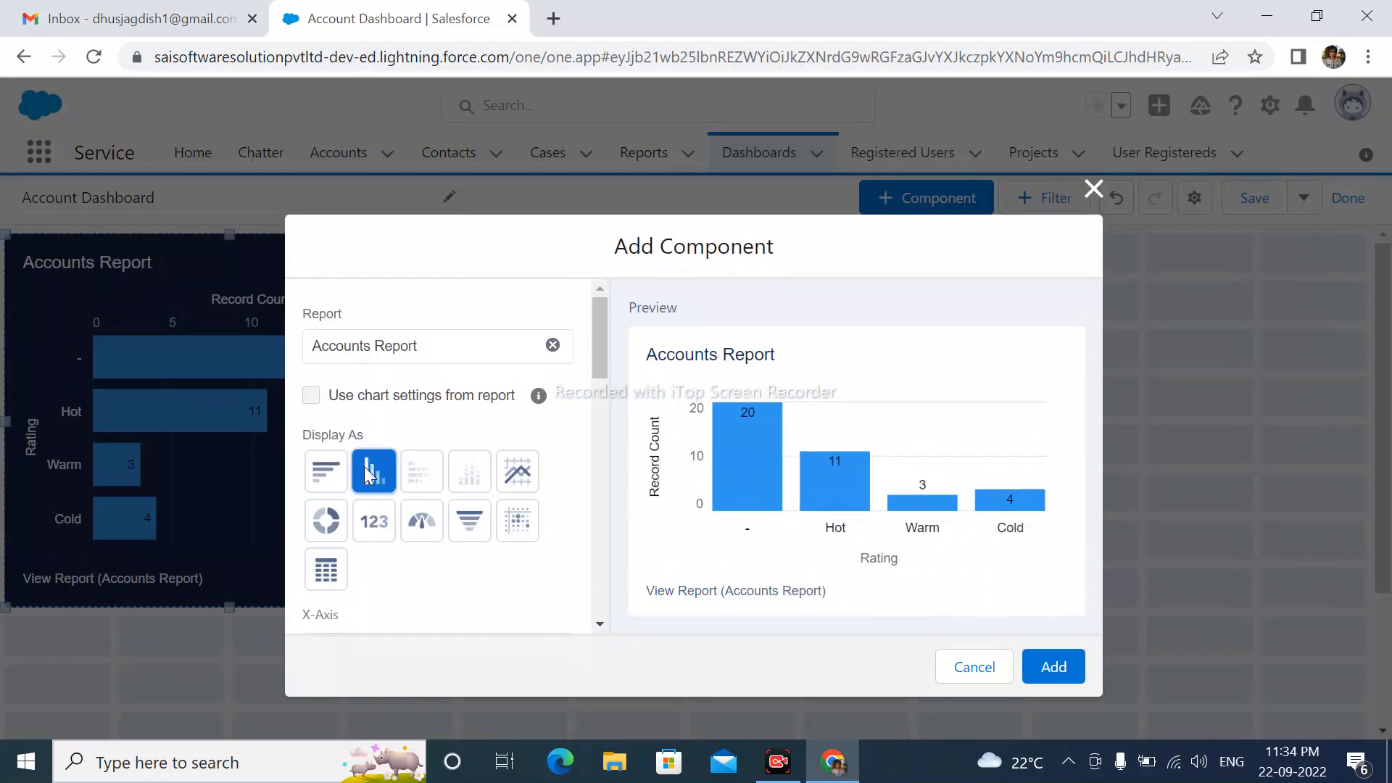
left_click(1051, 667)
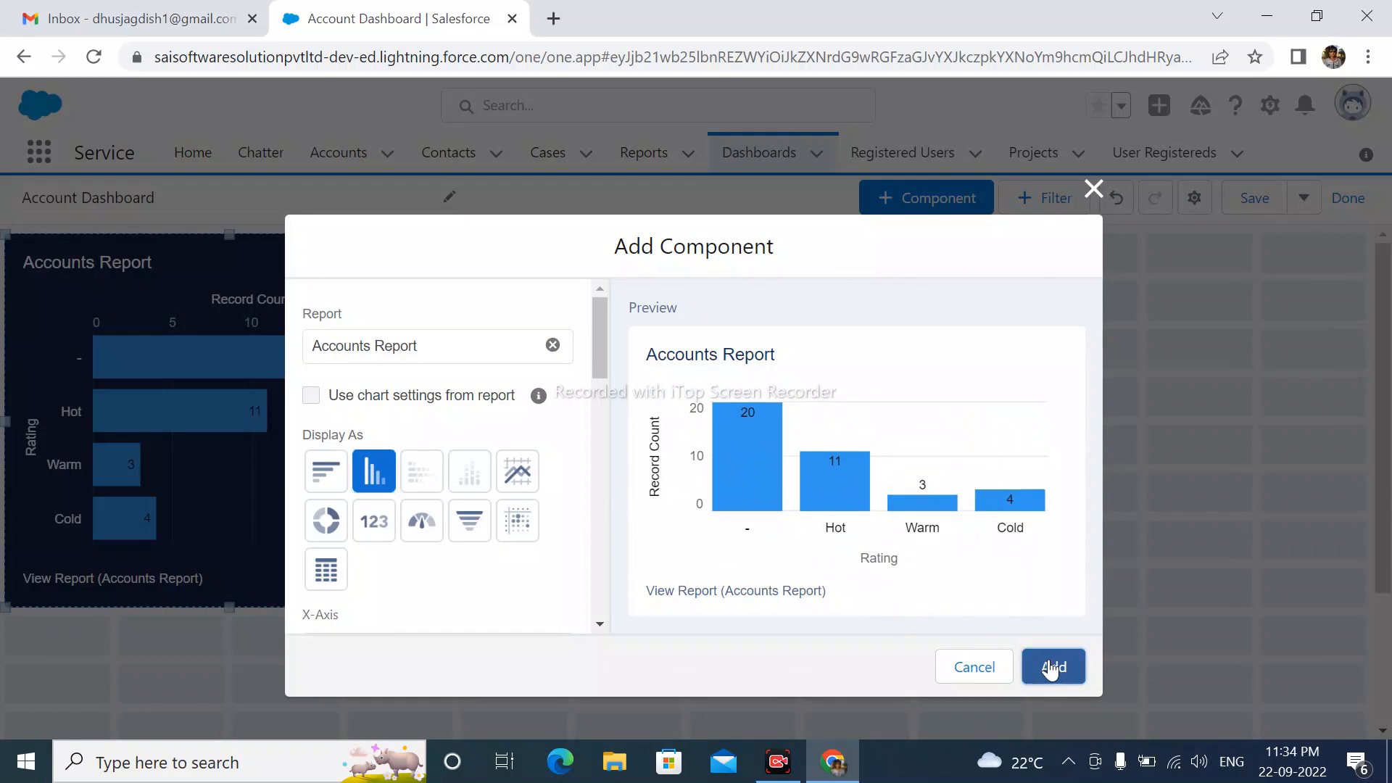
left_click_drag(285, 667, 742, 293)
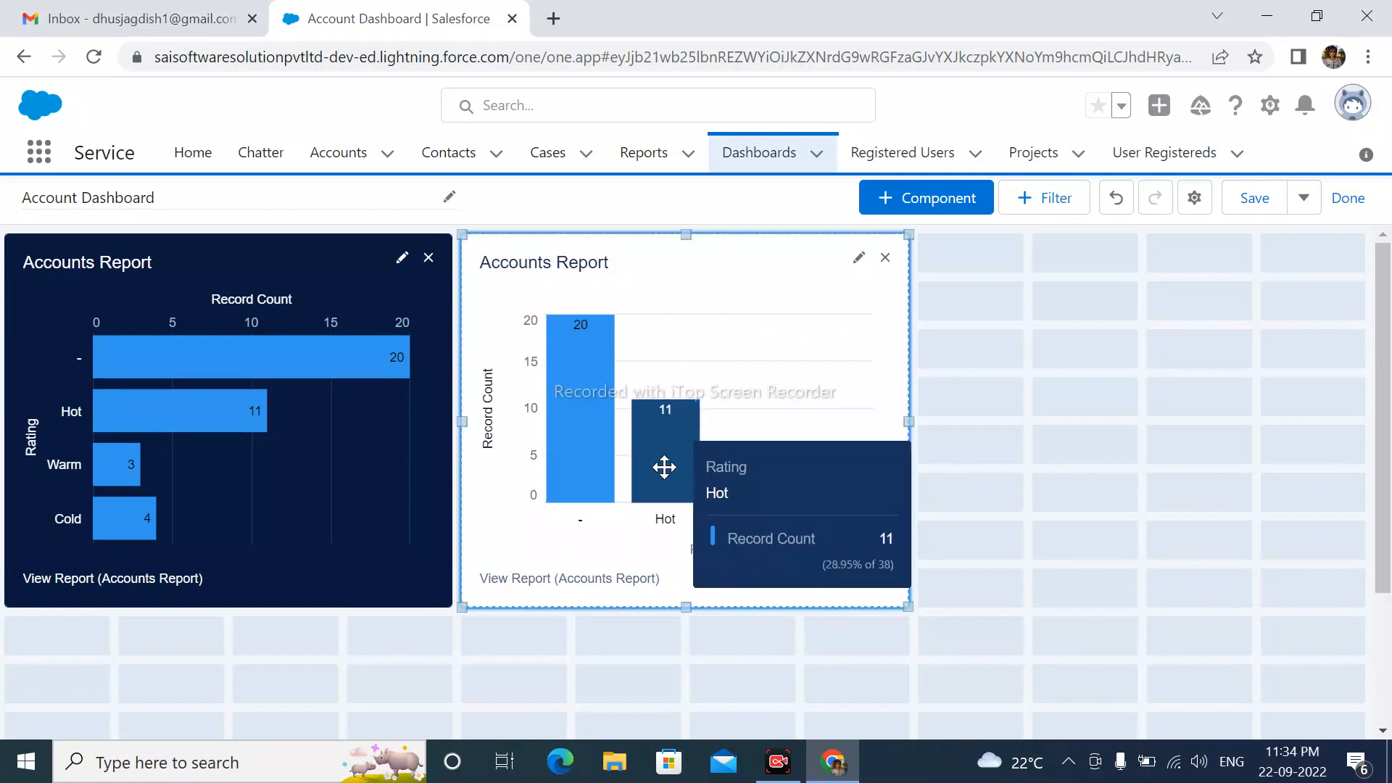
Add Sample Flow Report: Screen Flows as a metric chart beside the vertical bar chart and enlarge it to match that chart's size
left_click(929, 198)
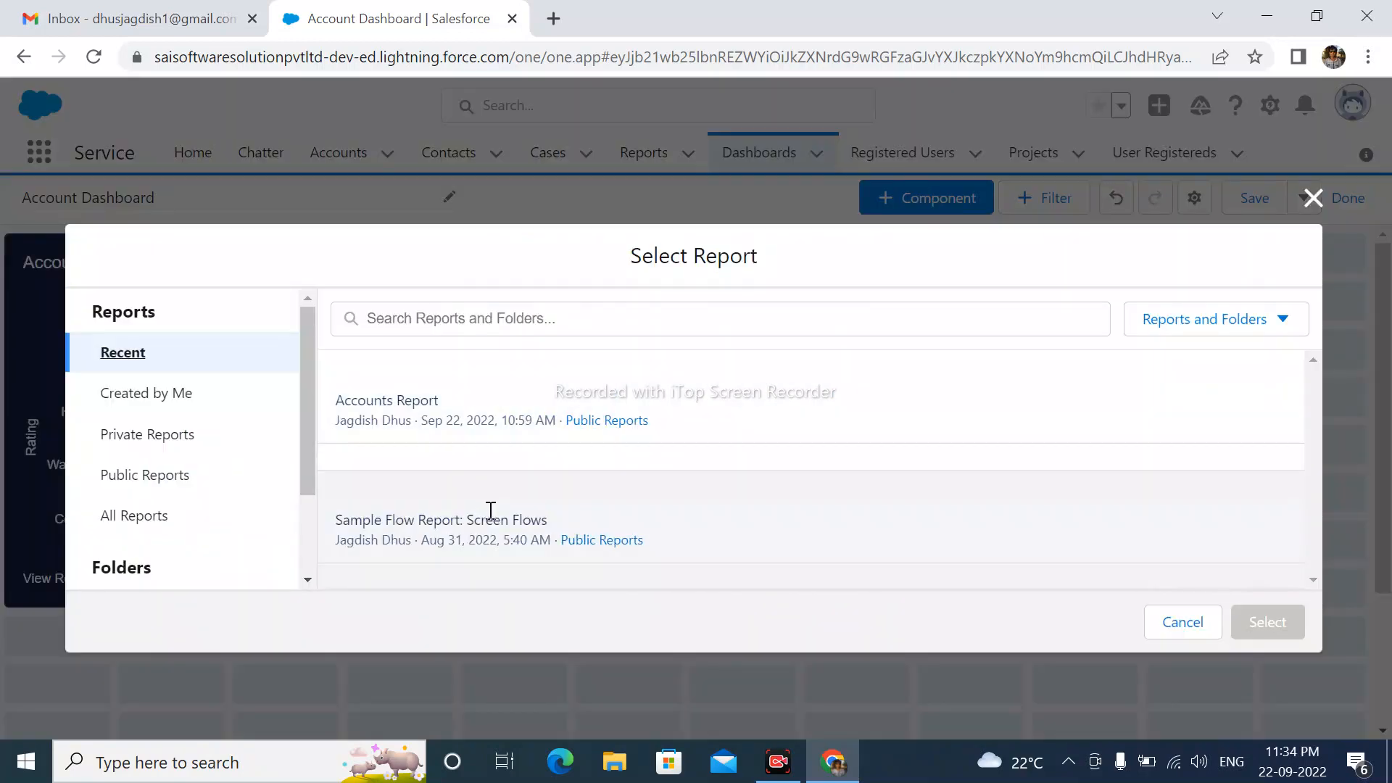
left_click(491, 518)
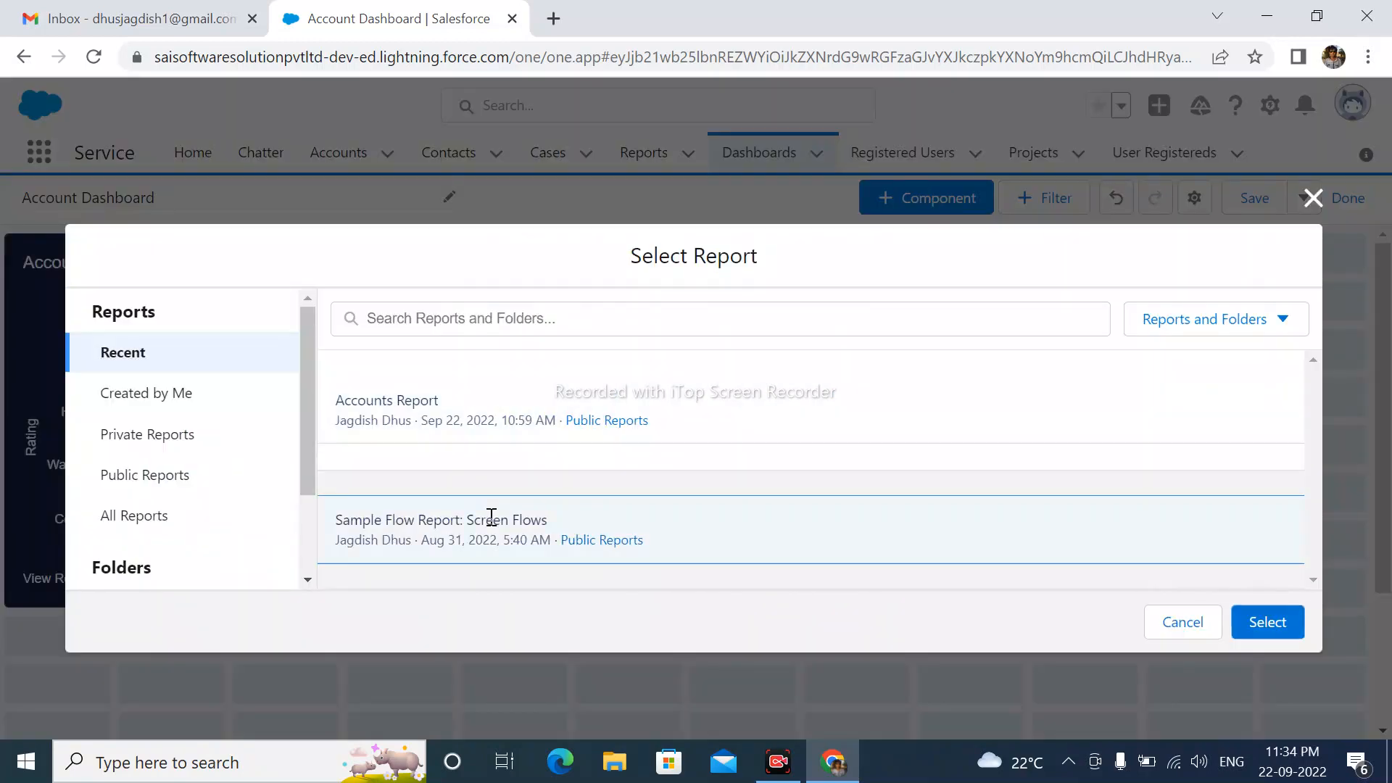
left_click(1267, 621)
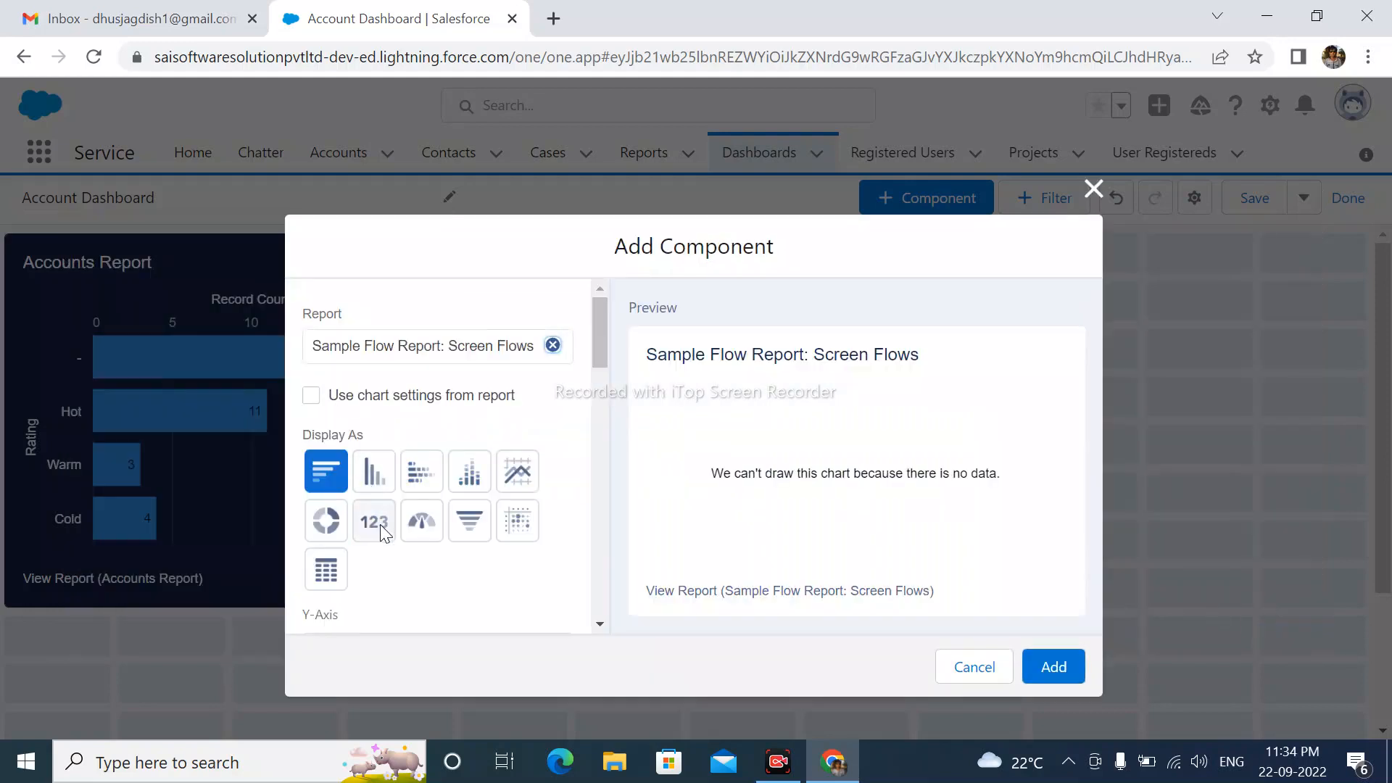
left_click(380, 524)
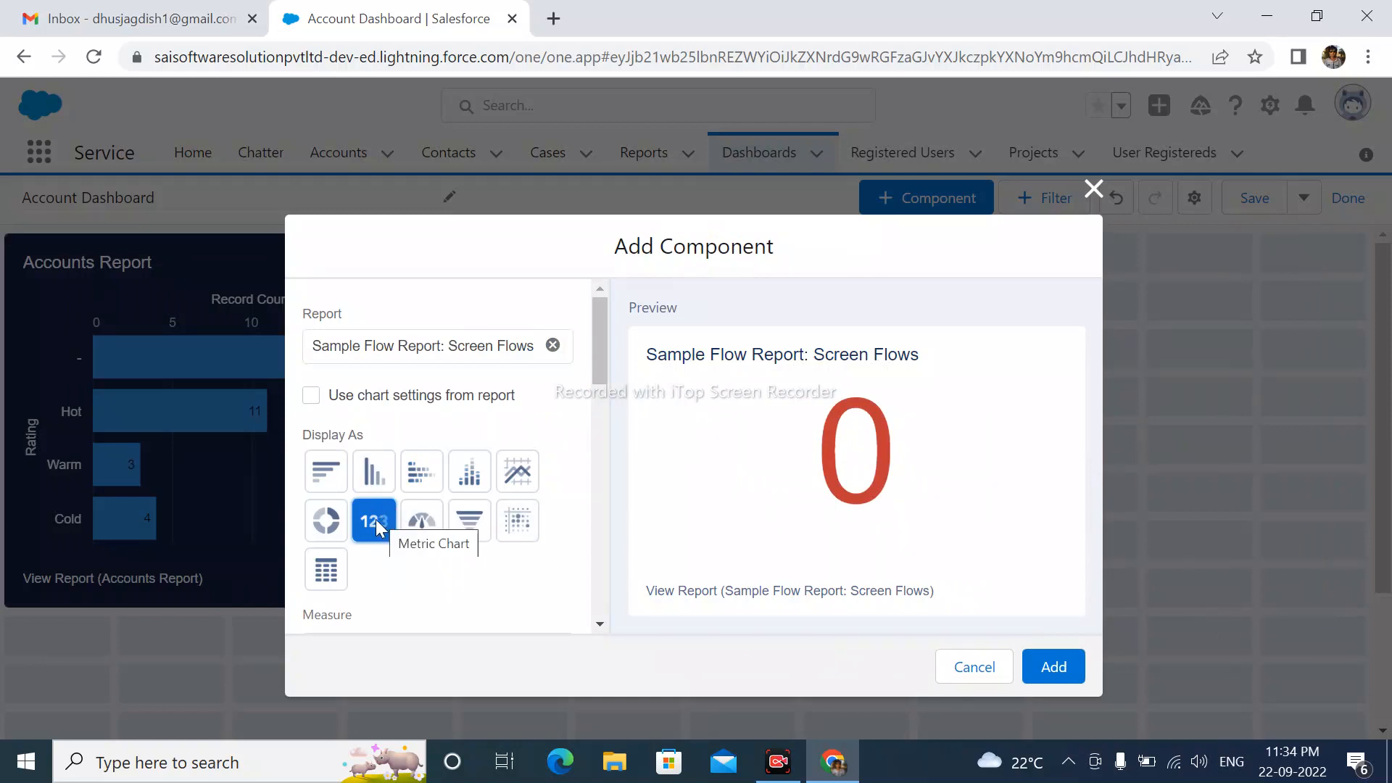
left_click(1053, 666)
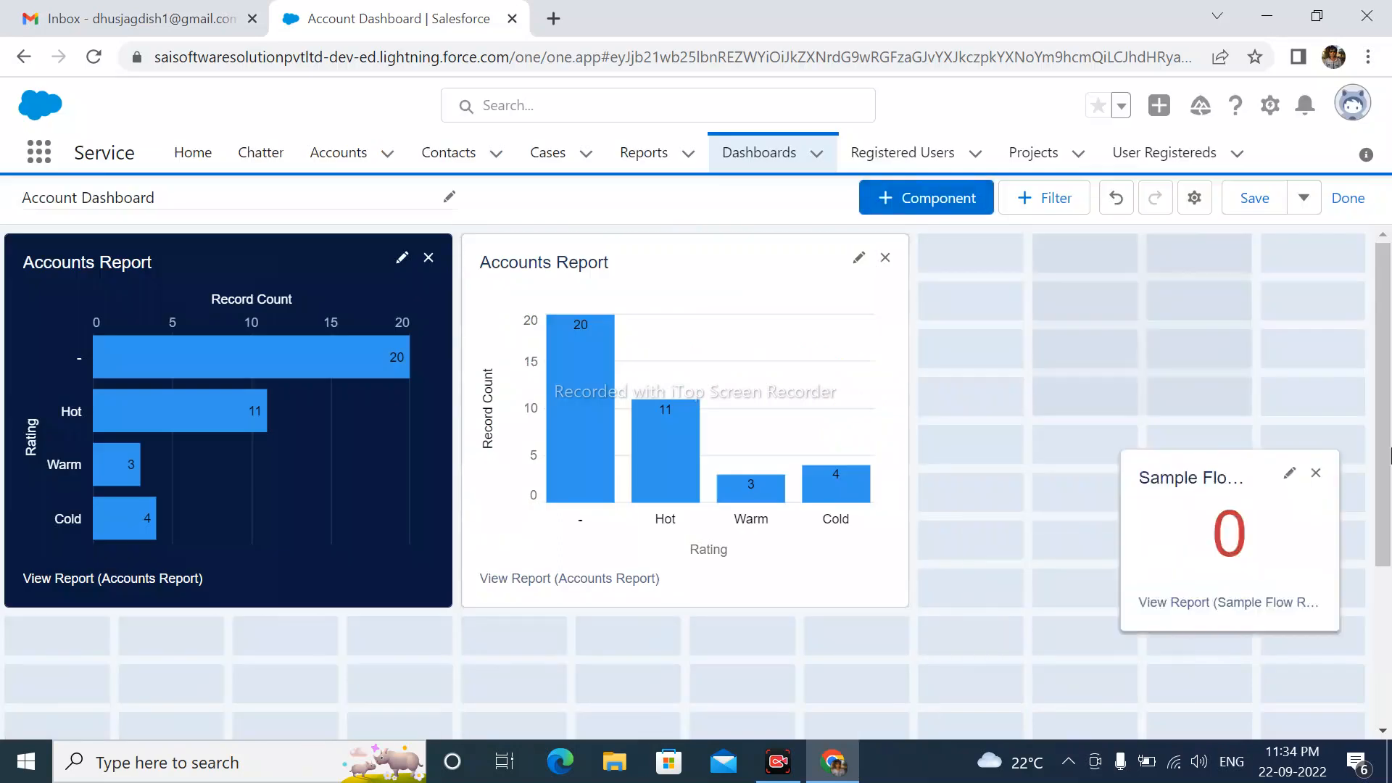
left_click_drag(1196, 479, 1059, 303)
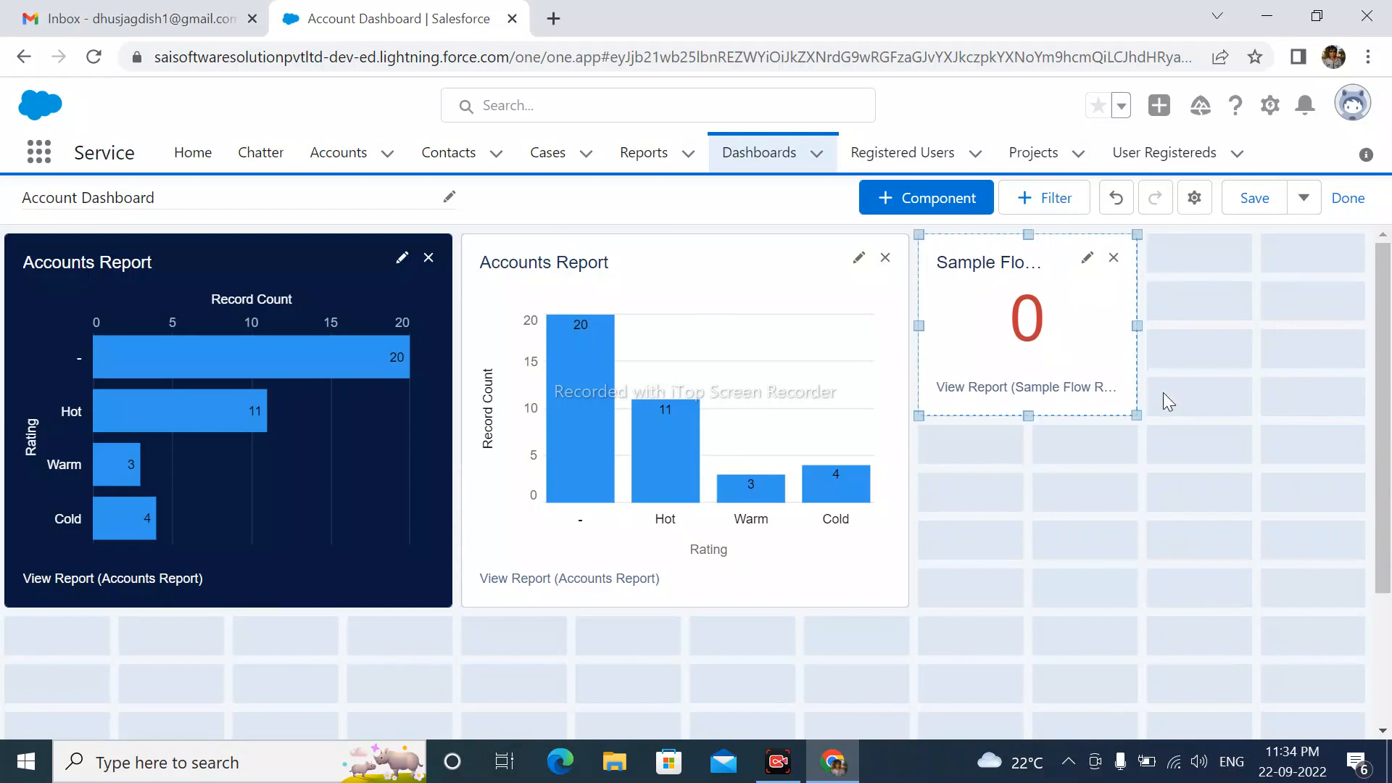
left_click_drag(1136, 415, 1365, 606)
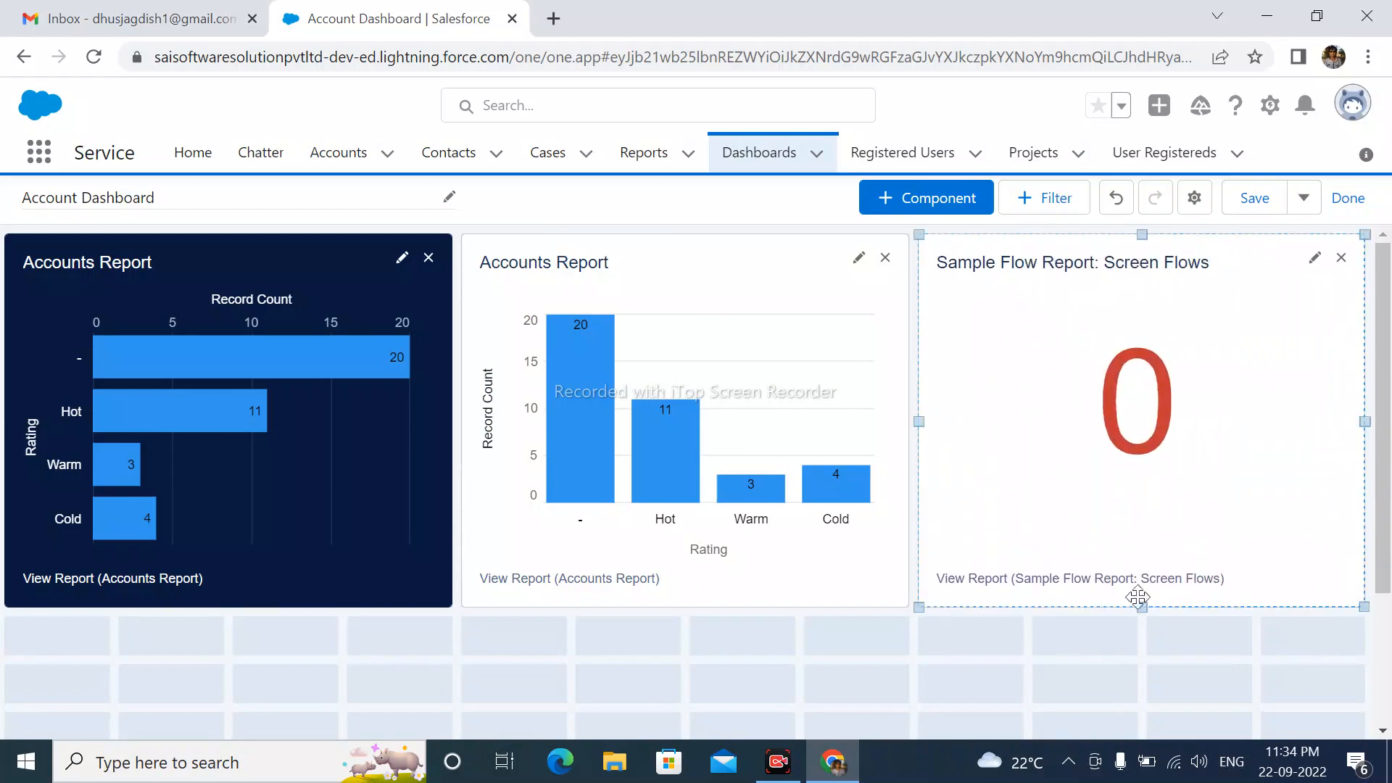
Save the Account Dashboard with its two Accounts Report charts and the Screen Flows metric
scroll(1385, 468, "down", 1)
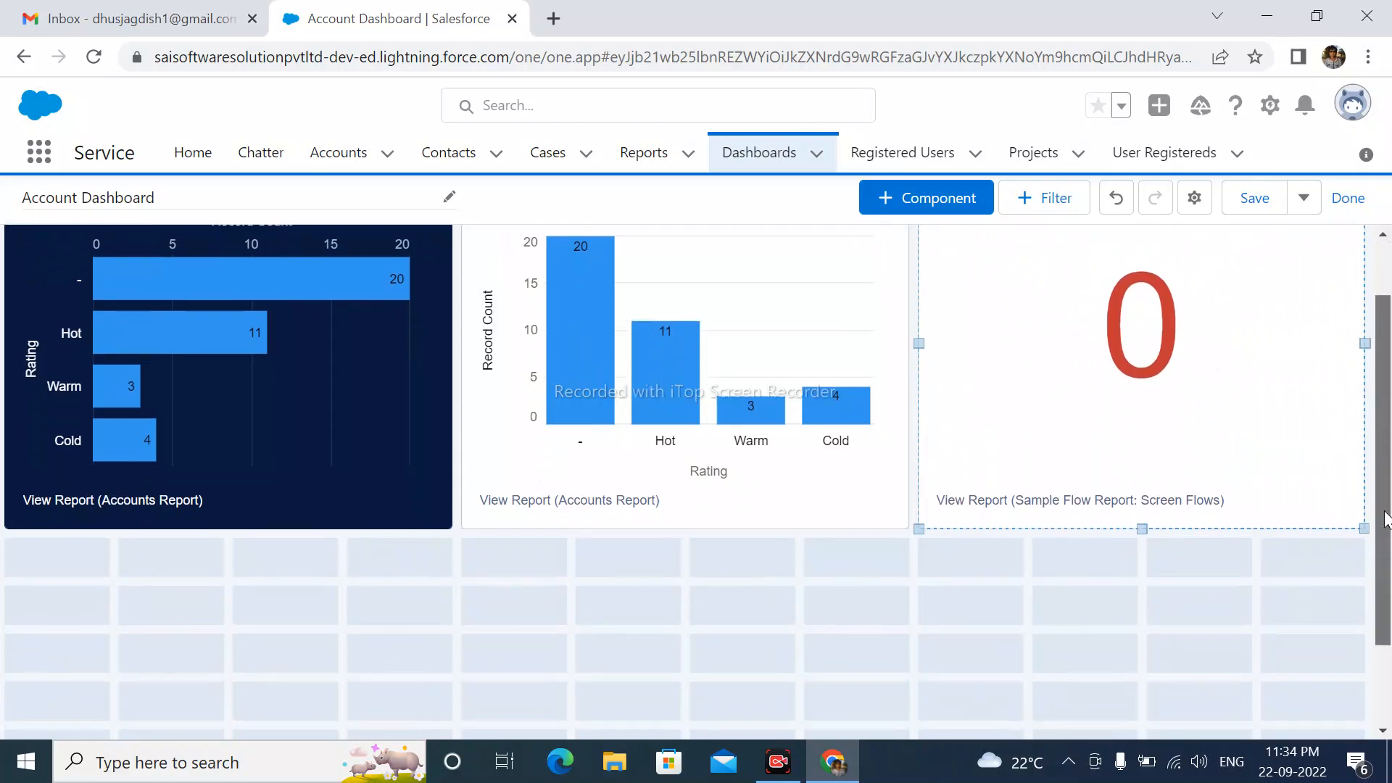
scroll(1389, 415, "up", 1)
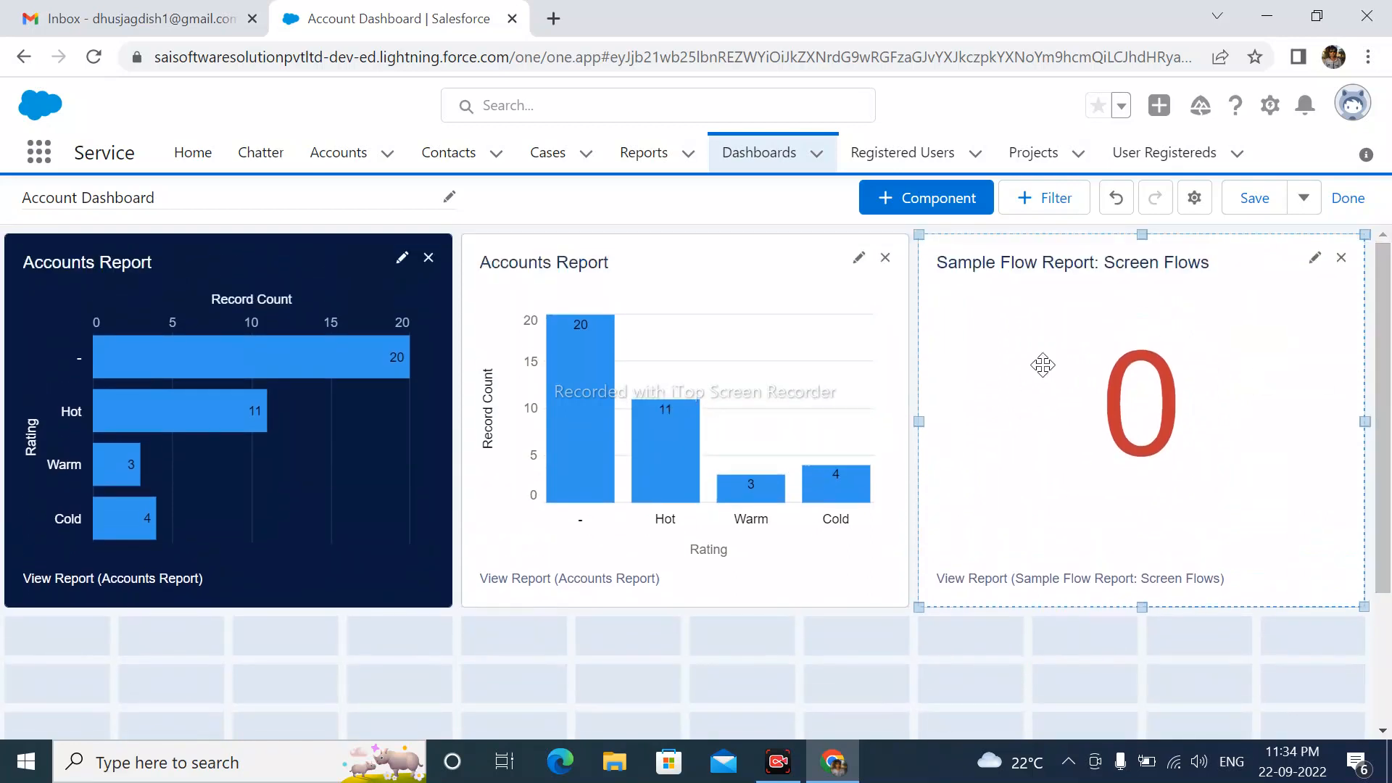
left_click(1262, 203)
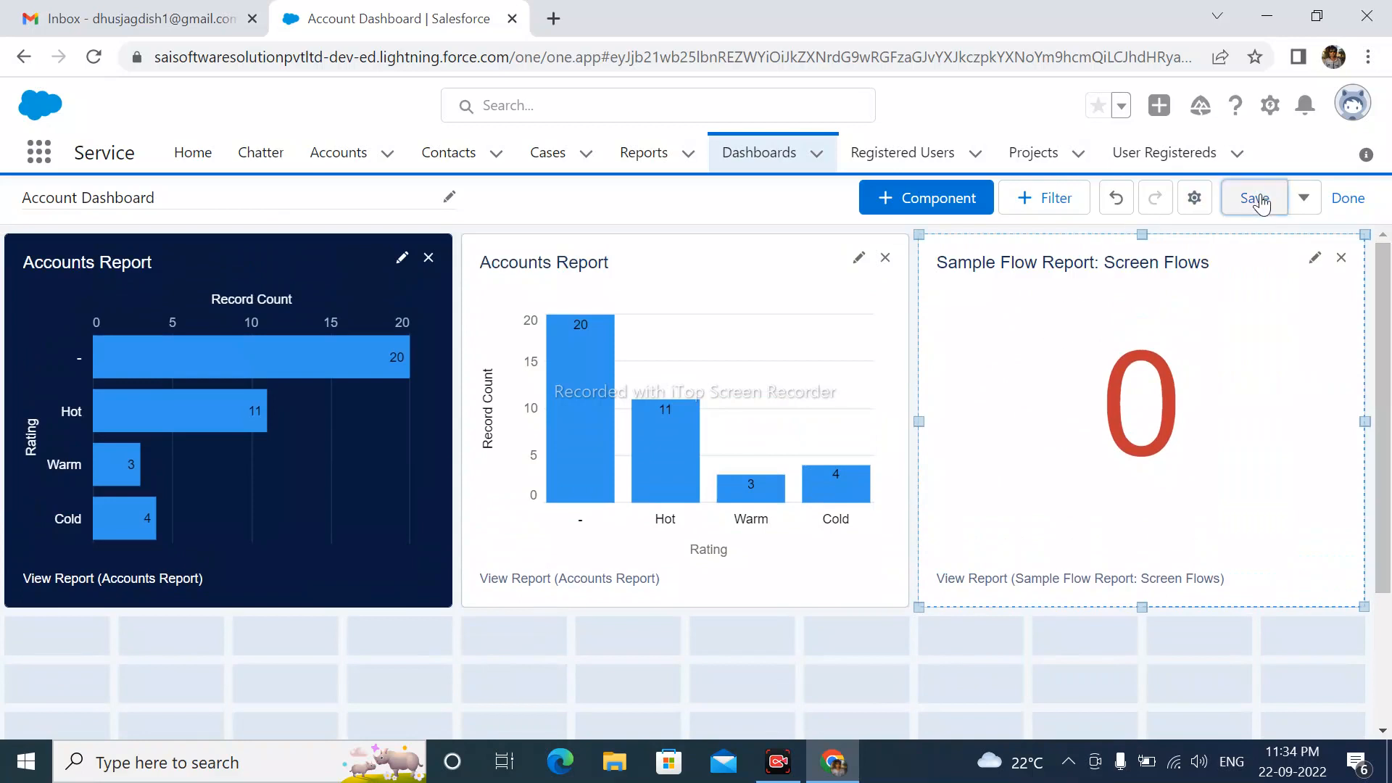
left_click(1297, 203)
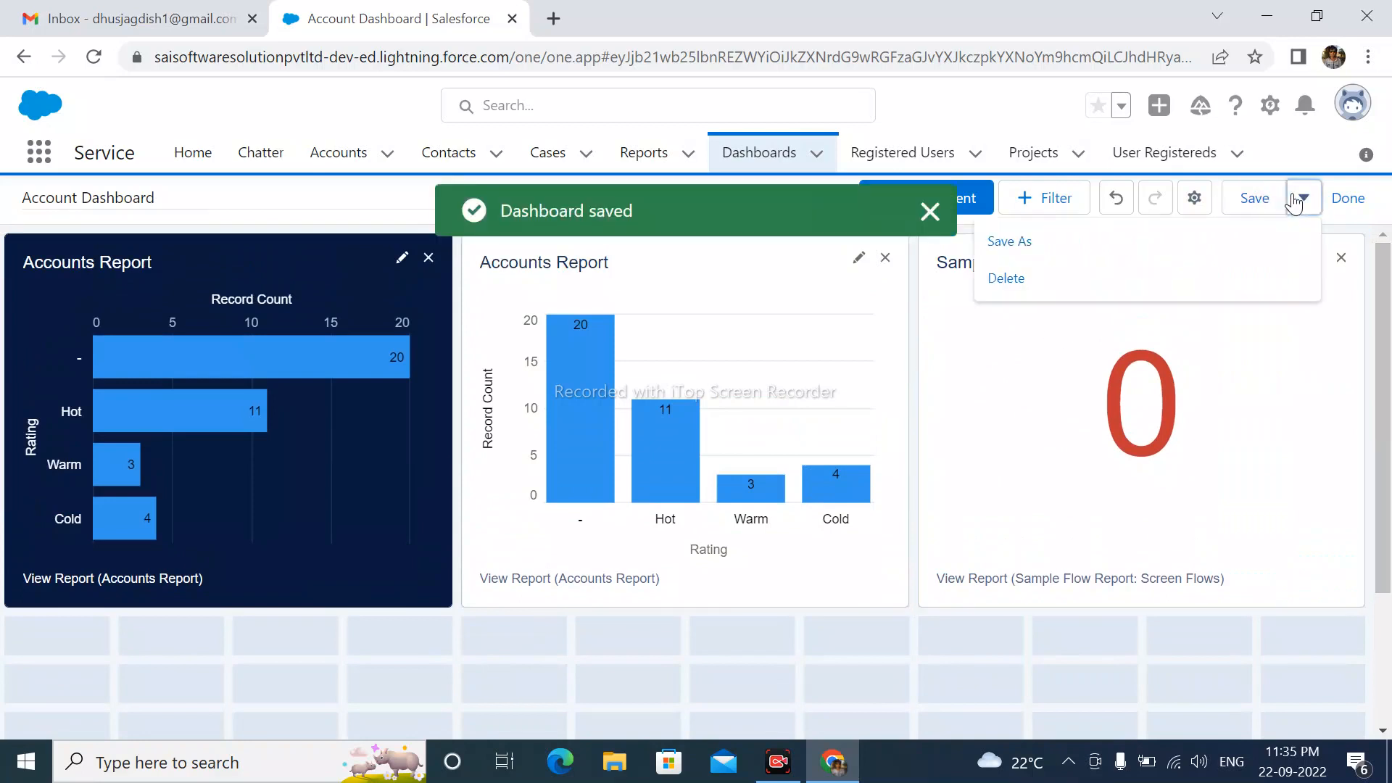
left_click(1233, 240)
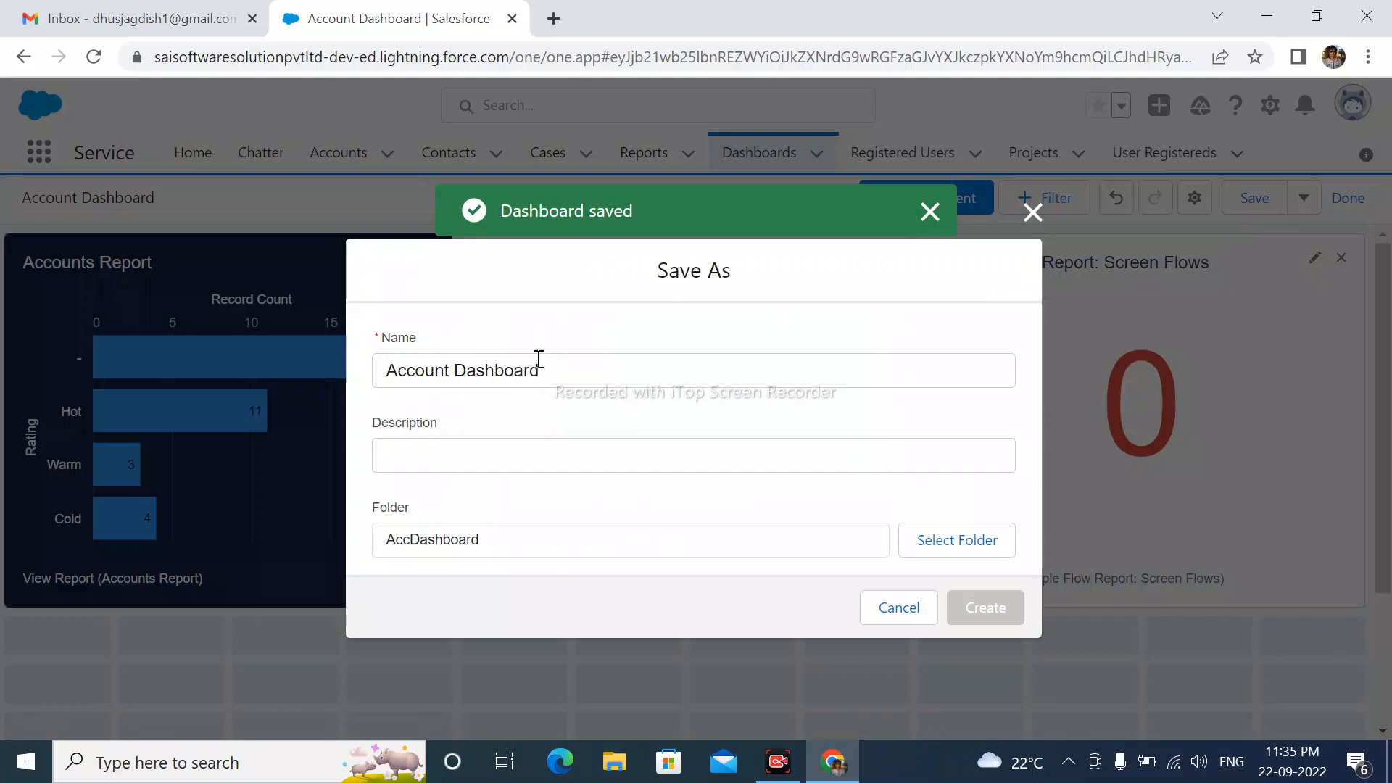
left_click(565, 374)
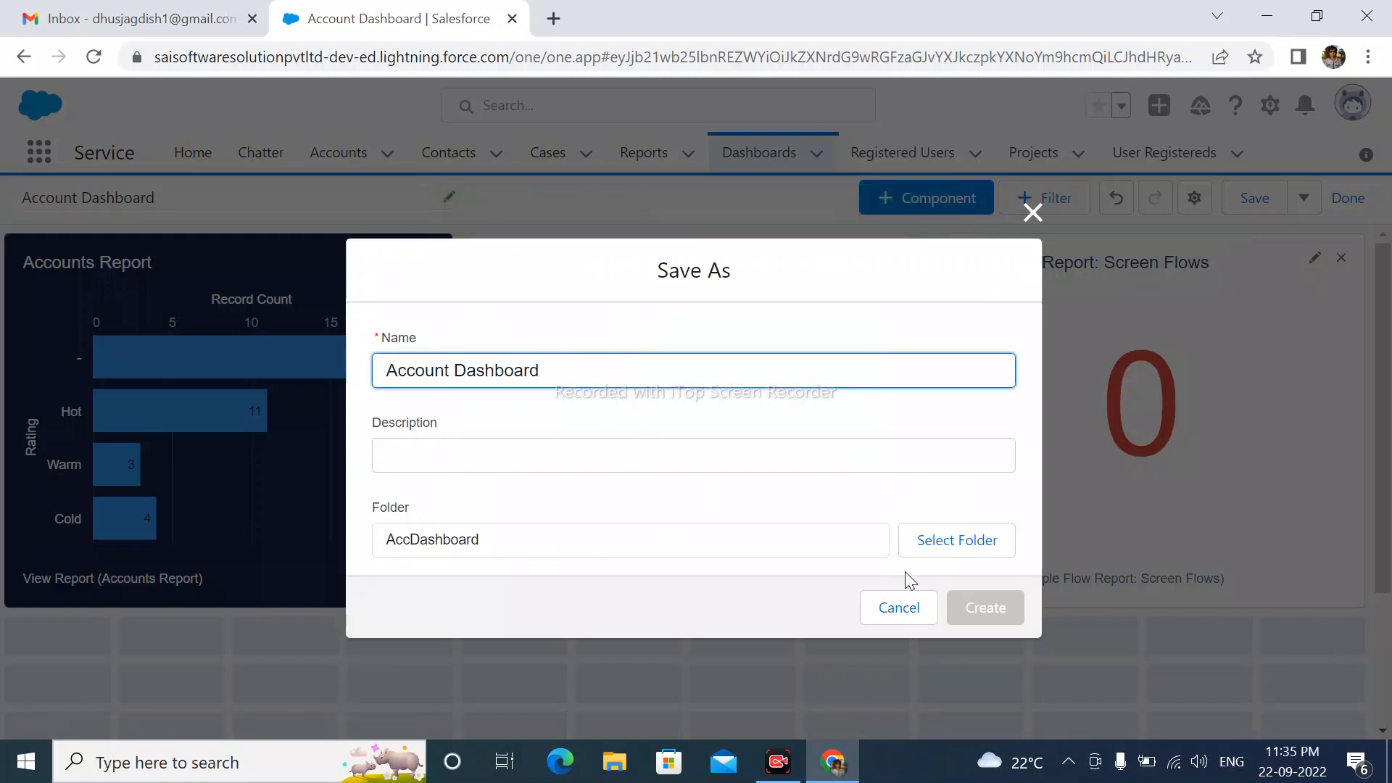
left_click(912, 612)
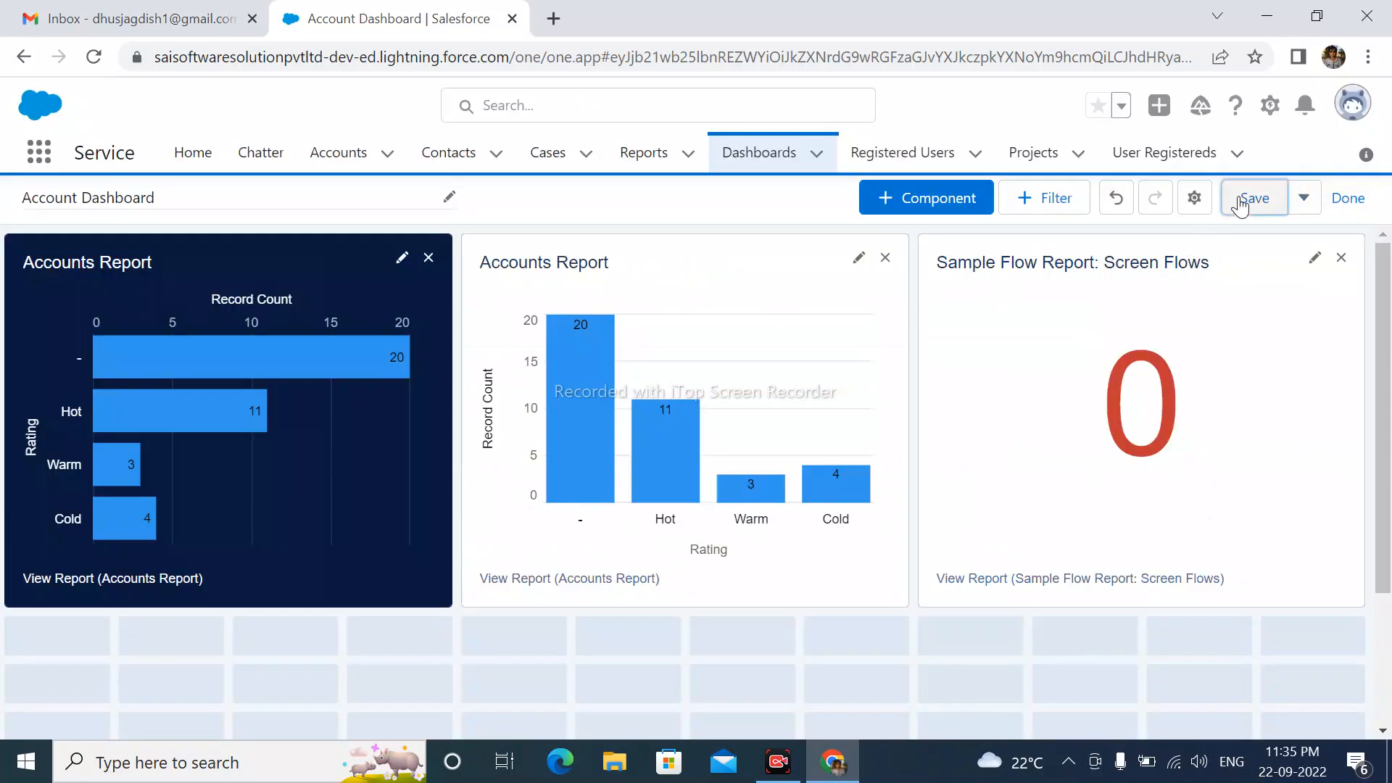
Finish editing the Account Dashboard and return to its normal view
left_click(1351, 206)
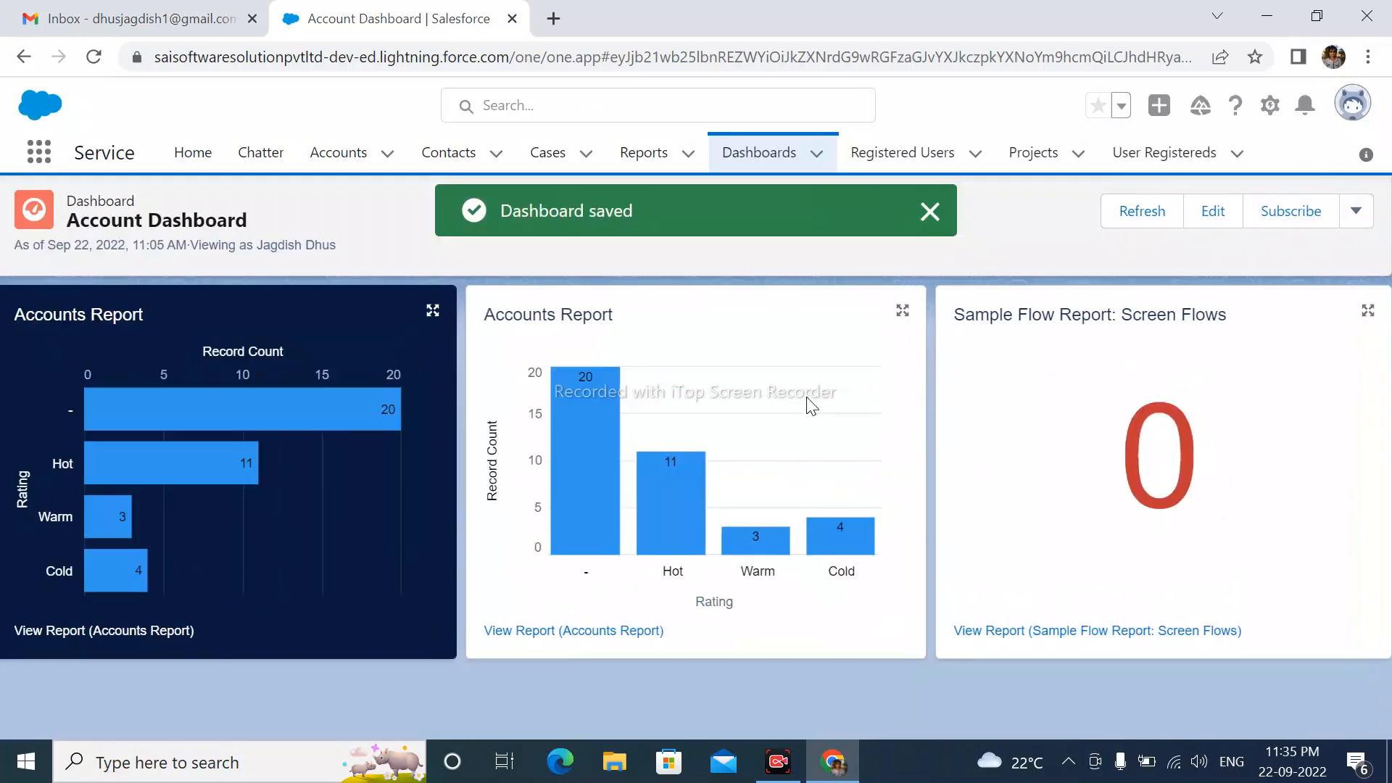